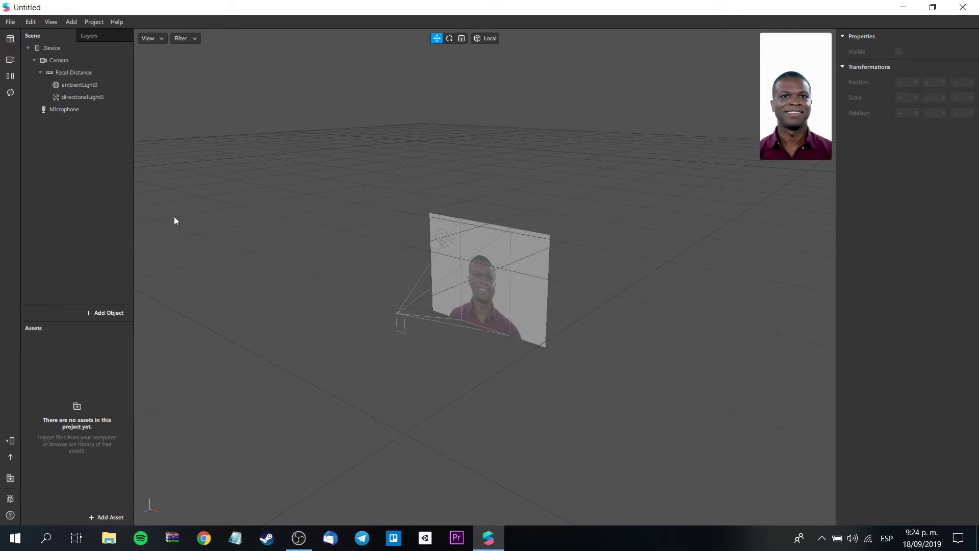
# Step: Insert a Plane Tracker object, creating planeTracker0 in the scene
pyautogui.click(105, 314)
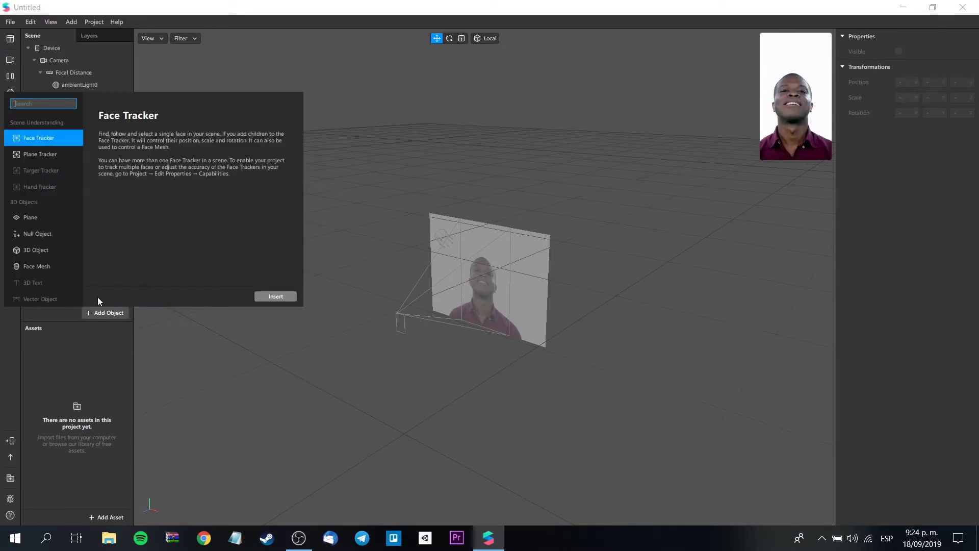
pyautogui.click(32, 154)
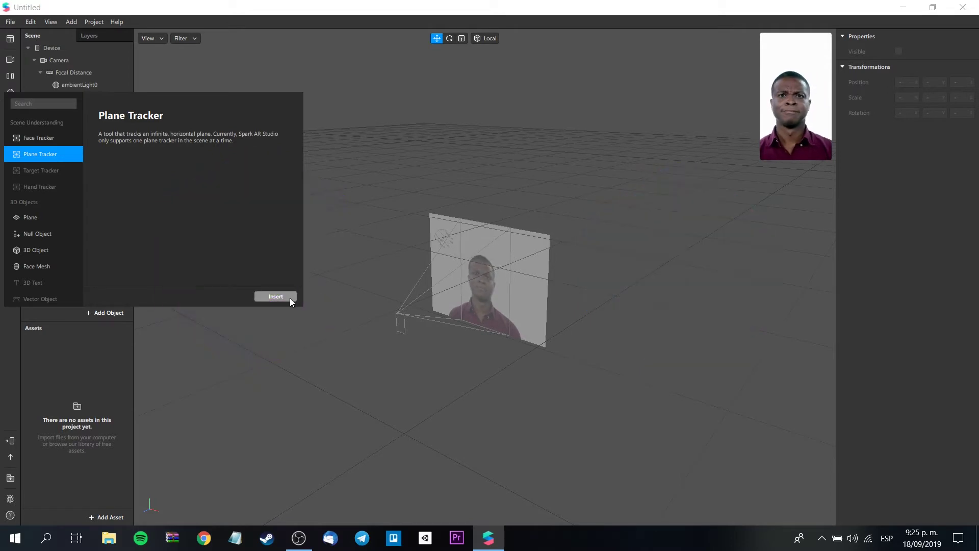
pyautogui.click(290, 298)
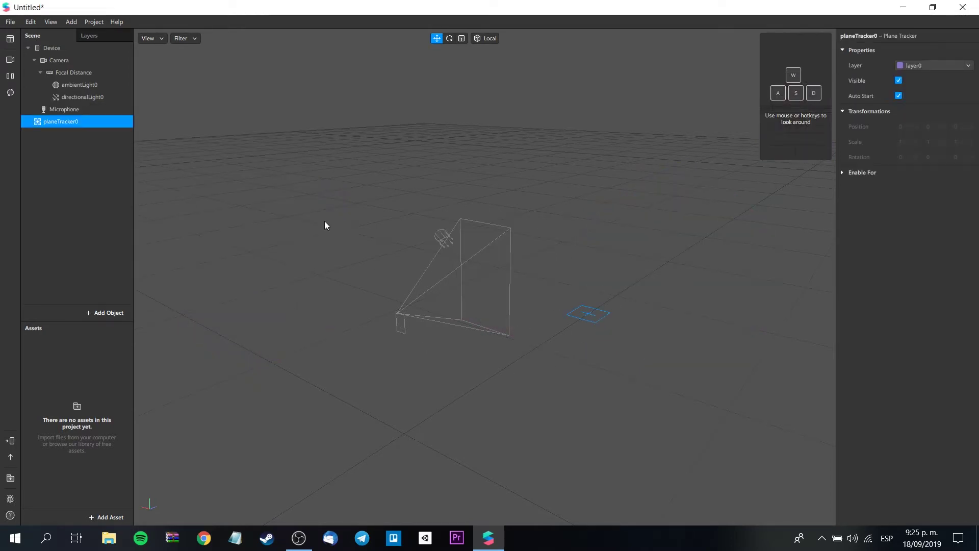
# Step: Import the cubo.glb model file from the computer into the project assets
pyautogui.click(103, 517)
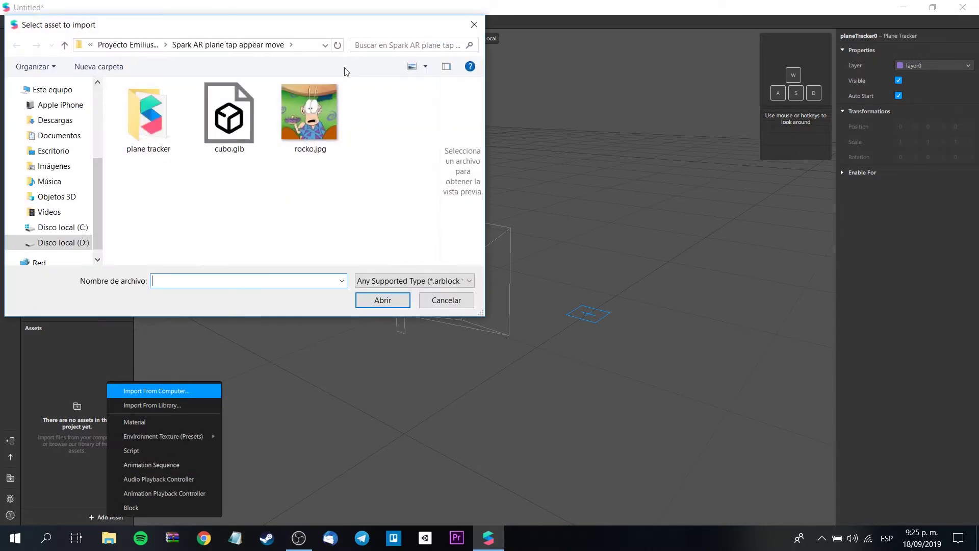
pyautogui.click(247, 111)
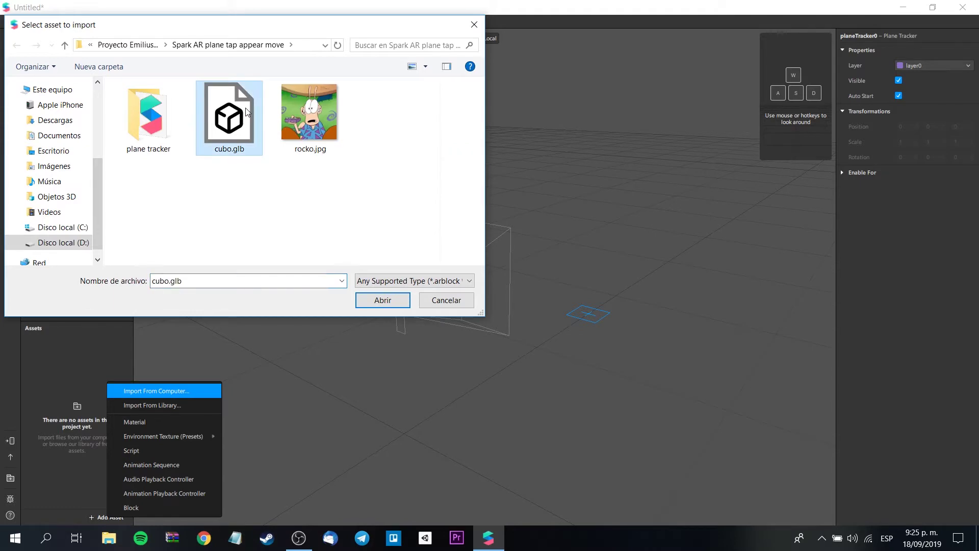
pyautogui.click(380, 301)
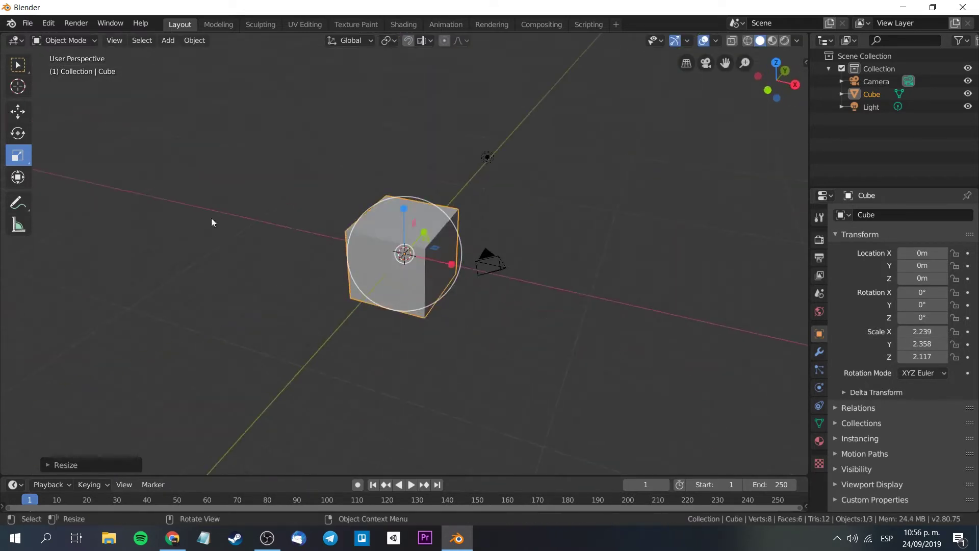
# Step: Start a glTF 2.0 export of the cube and target the Desktop folder
pyautogui.click(27, 23)
pyautogui.moveTo(103, 213)
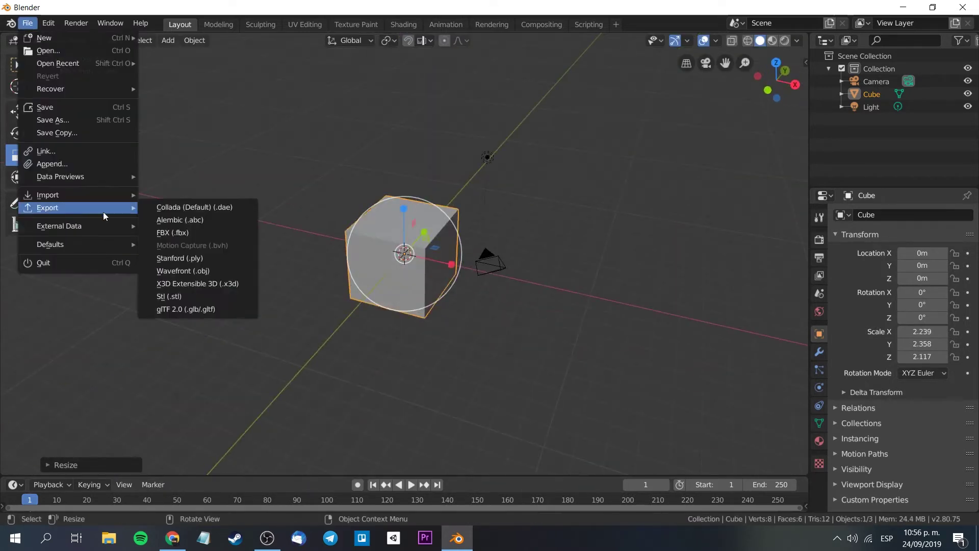
pyautogui.click(224, 376)
pyautogui.click(35, 105)
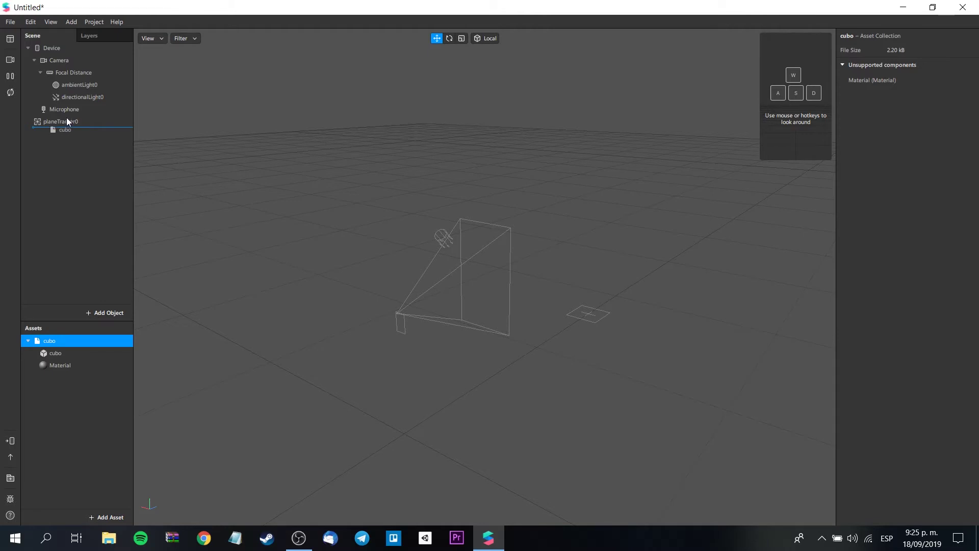
# Step: Place the cubo model under planeTracker0 and scale it to 0.5 on X, Y and Z
pyautogui.moveTo(67, 118); pyautogui.dragTo(70, 113)
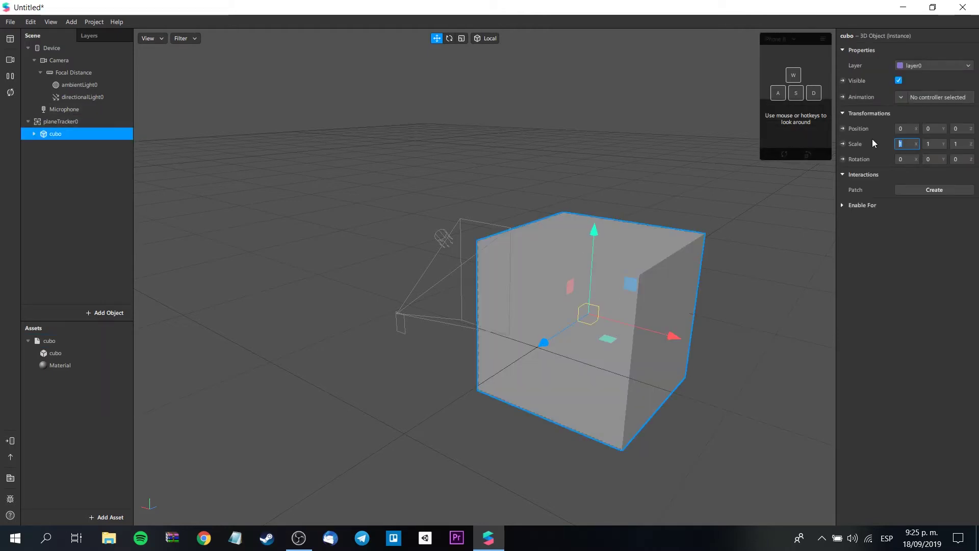
pyautogui.write('0.5')
pyautogui.press('Return')
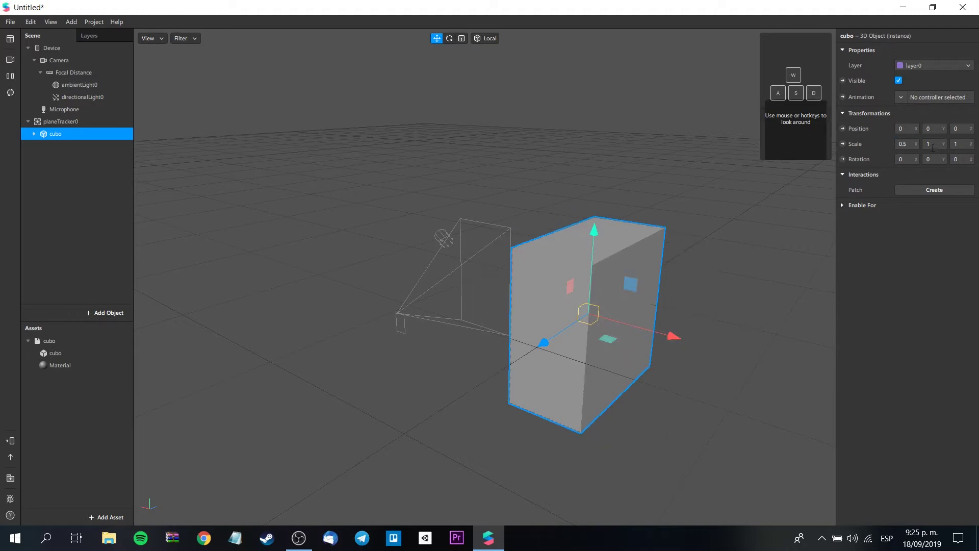
pyautogui.click(933, 145)
pyautogui.write('0.5')
pyautogui.press('Return')
pyautogui.write('.5')
pyautogui.press('Return')
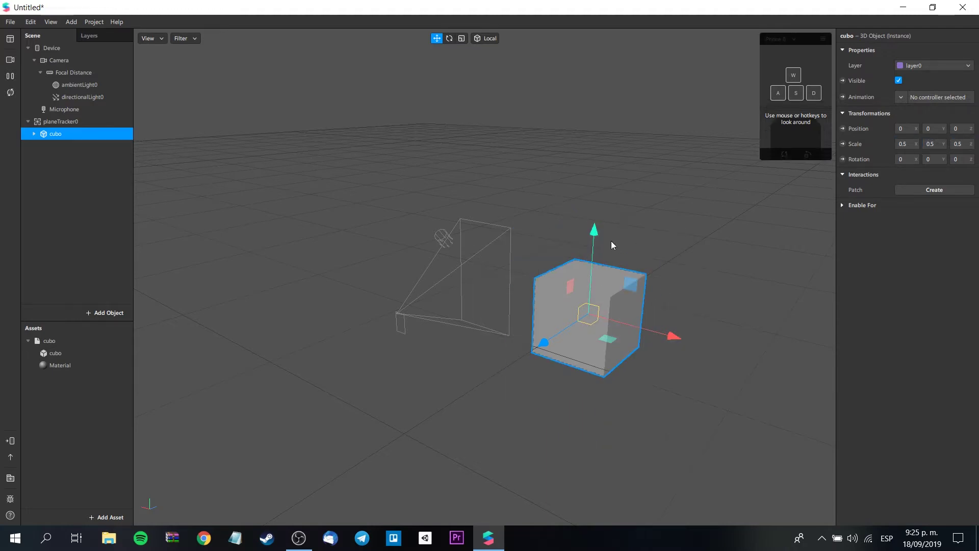
# Step: Raise the cube above the plane to about Y 0.275
pyautogui.moveTo(593, 240); pyautogui.dragTo(594, 203)
pyautogui.moveTo(820, 125); pyautogui.dragTo(801, 129)
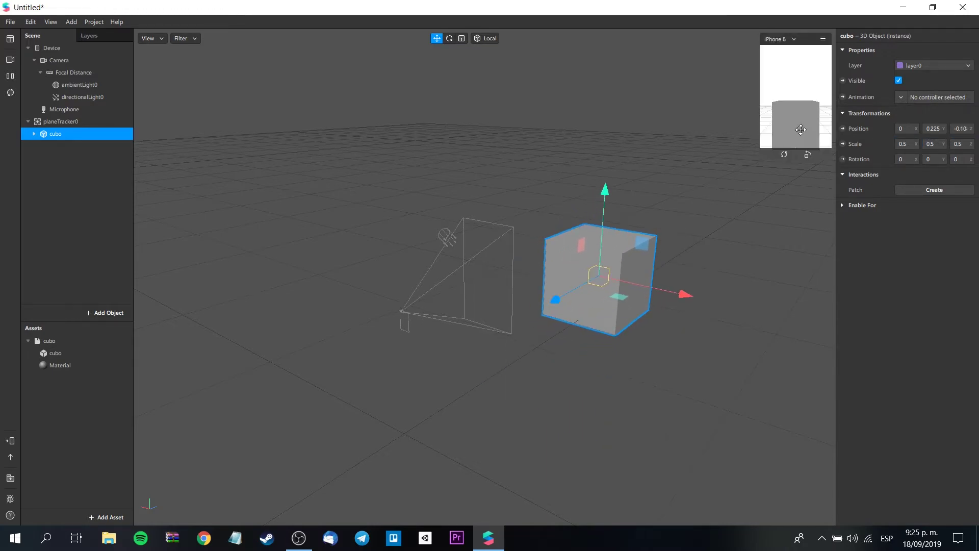
pyautogui.moveTo(606, 188); pyautogui.dragTo(606, 179)
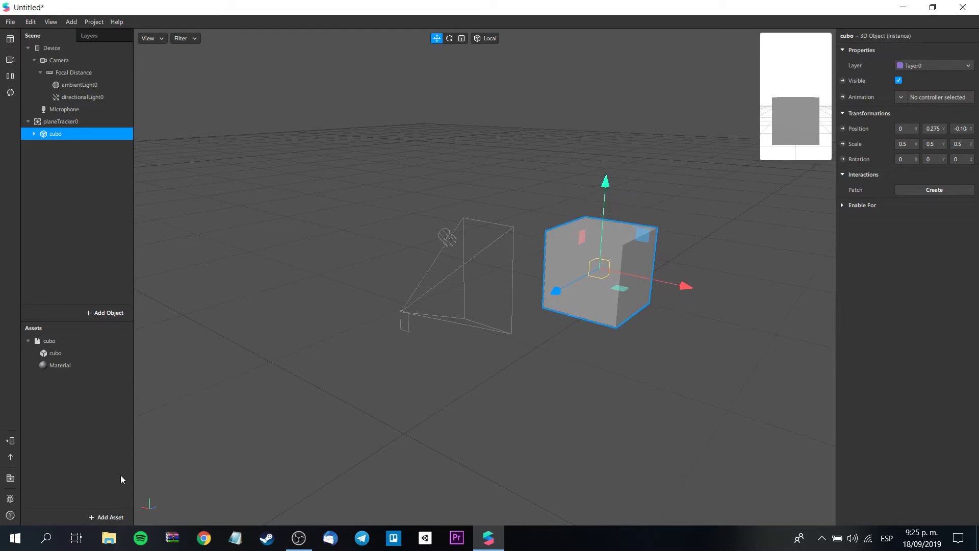
# Step: Give the cubo Material a new texture created from rocko.jpg
pyautogui.click(54, 354)
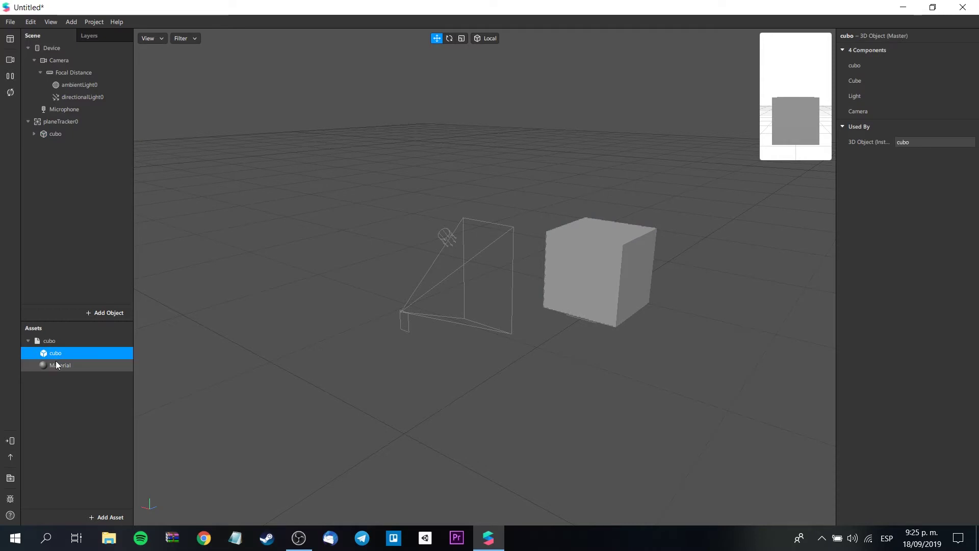
pyautogui.click(57, 366)
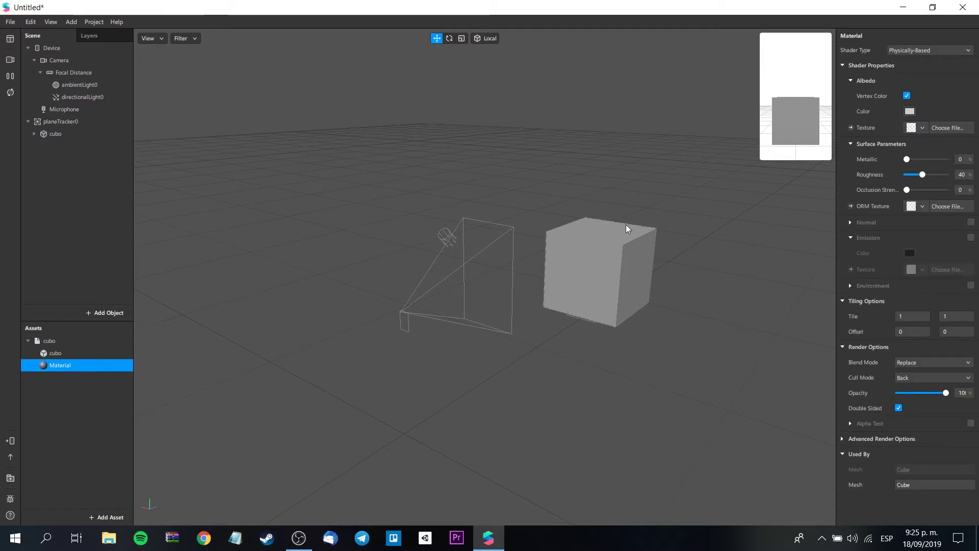
pyautogui.click(914, 127)
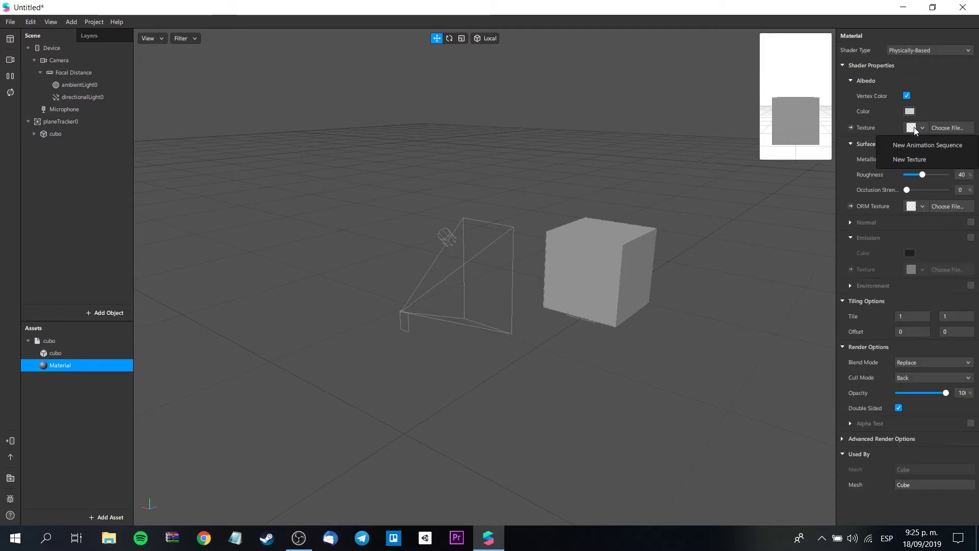
pyautogui.click(907, 161)
pyautogui.click(224, 131)
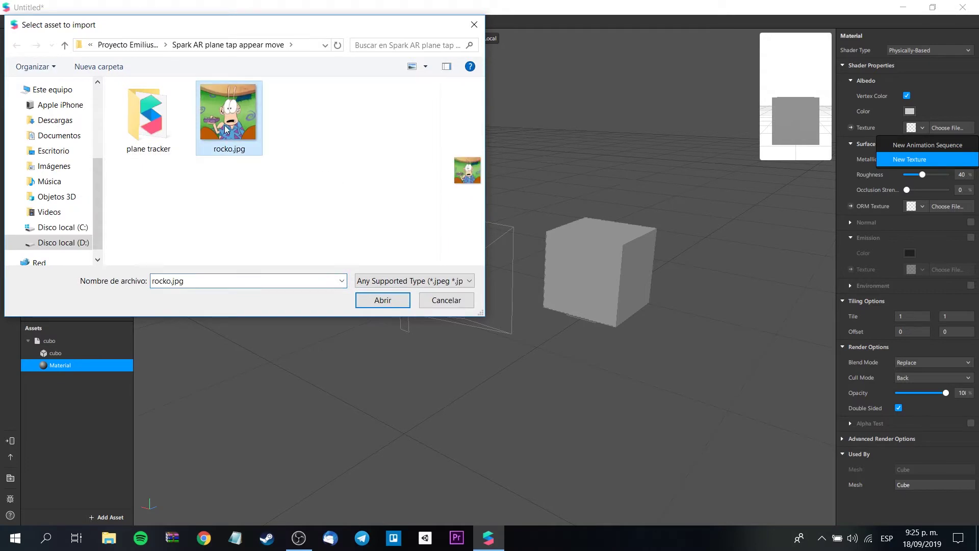
pyautogui.click(394, 300)
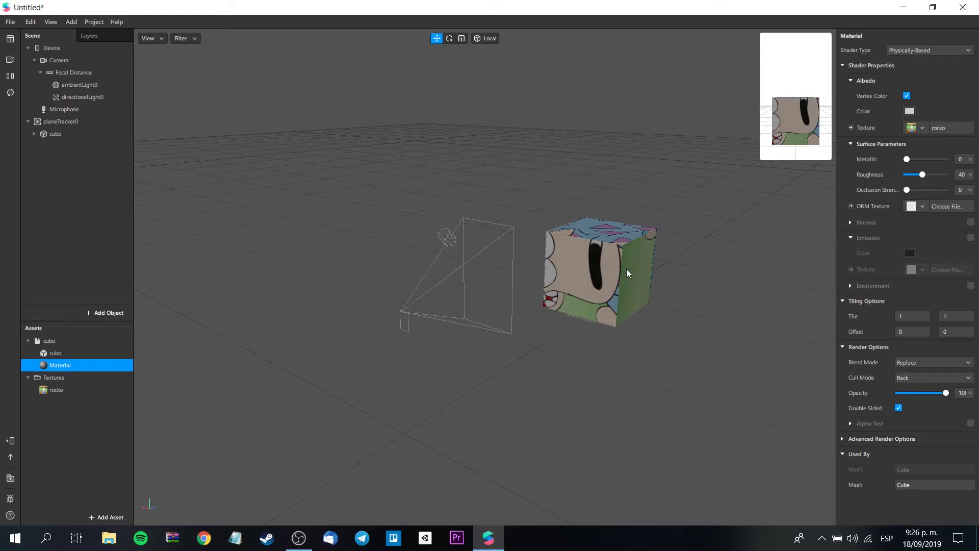
pyautogui.scroll(2, 626, 268)
pyautogui.scroll(3, 627, 268)
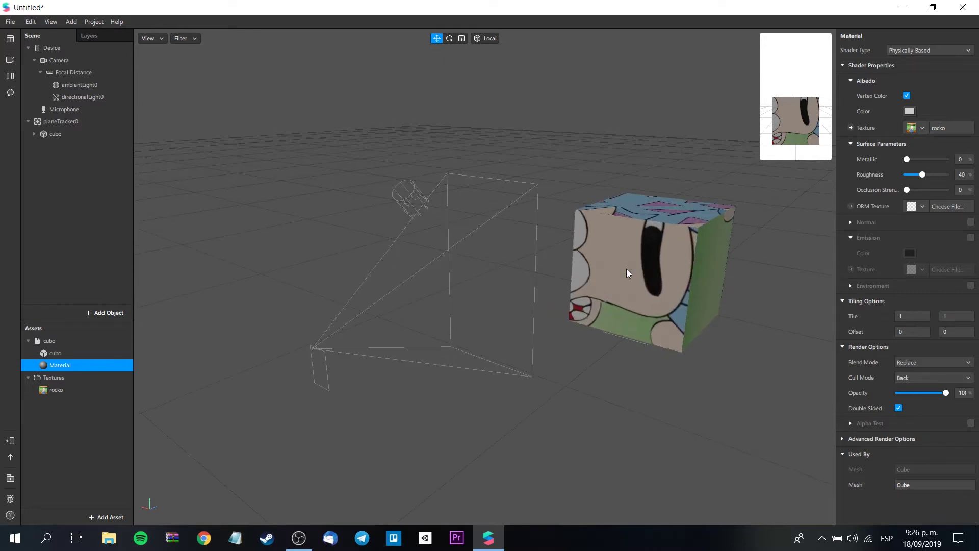
pyautogui.moveTo(627, 269)
pyautogui.mouseDown(button='right')
pyautogui.moveTo(368, 233)
pyautogui.moveTo(344, 221)
pyautogui.moveTo(553, 339)
pyautogui.moveTo(774, 345)
pyautogui.moveTo(789, 326)
pyautogui.moveTo(784, 308)
pyautogui.moveTo(721, 297)
pyautogui.moveTo(756, 287)
pyautogui.moveTo(767, 305)
pyautogui.mouseUp(button='right')
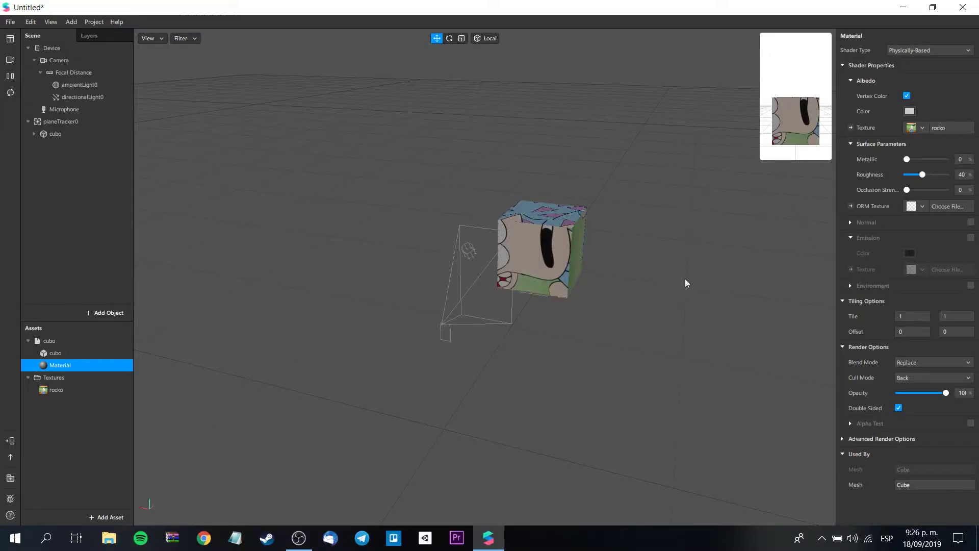
pyautogui.scroll(2, 684, 279)
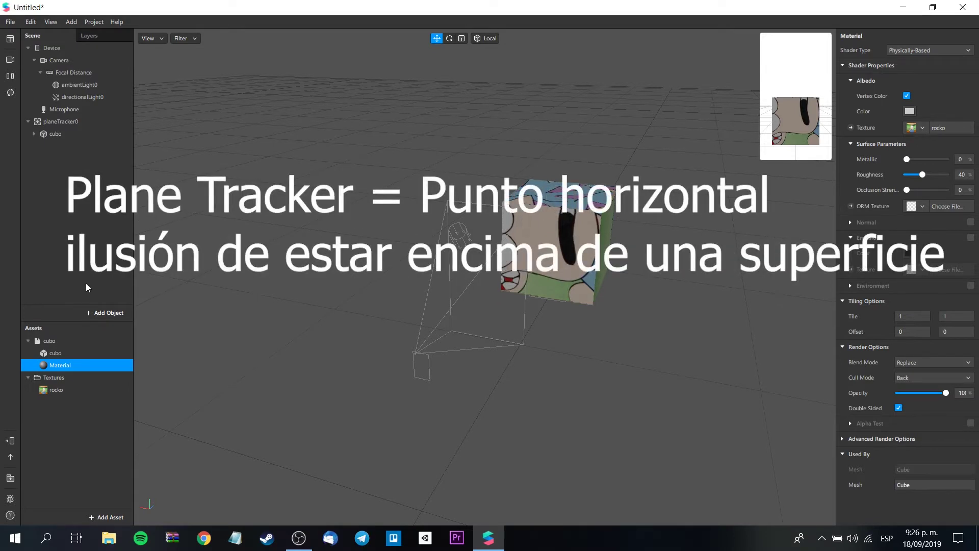
# Step: Create a patch graph for cubo, add a Screen Pan patch, then search for 'div'
pyautogui.rightClick(56, 135)
pyautogui.click(90, 248)
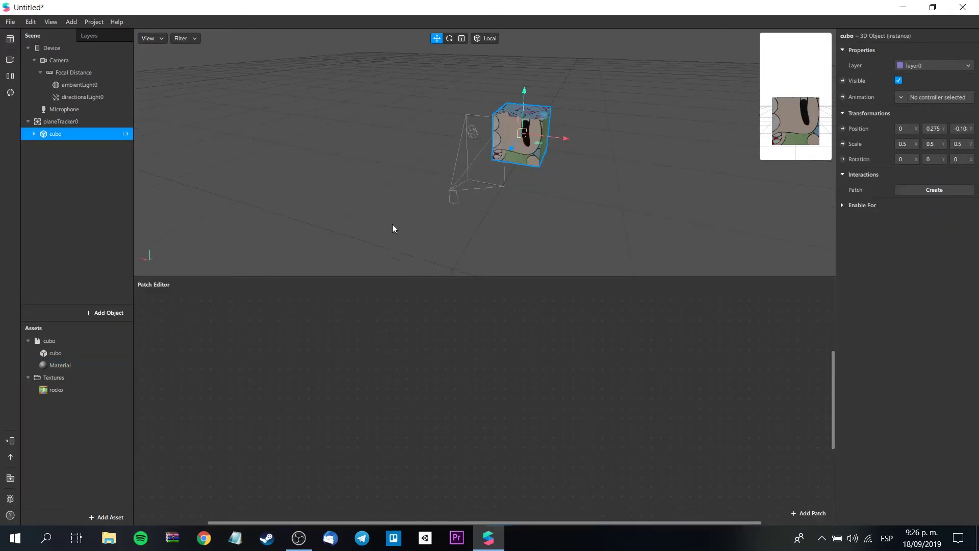
pyautogui.doubleClick(277, 362)
pyautogui.write('scree')
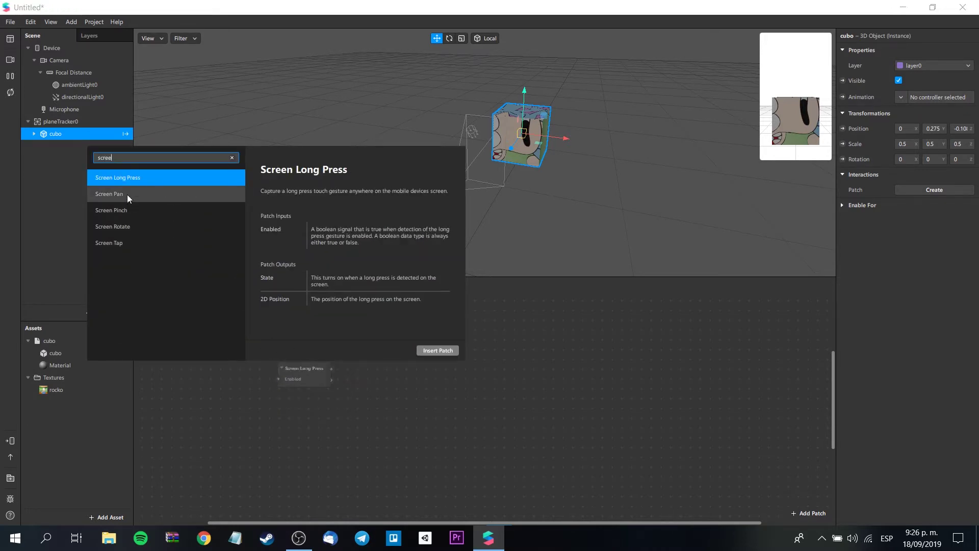
pyautogui.click(127, 195)
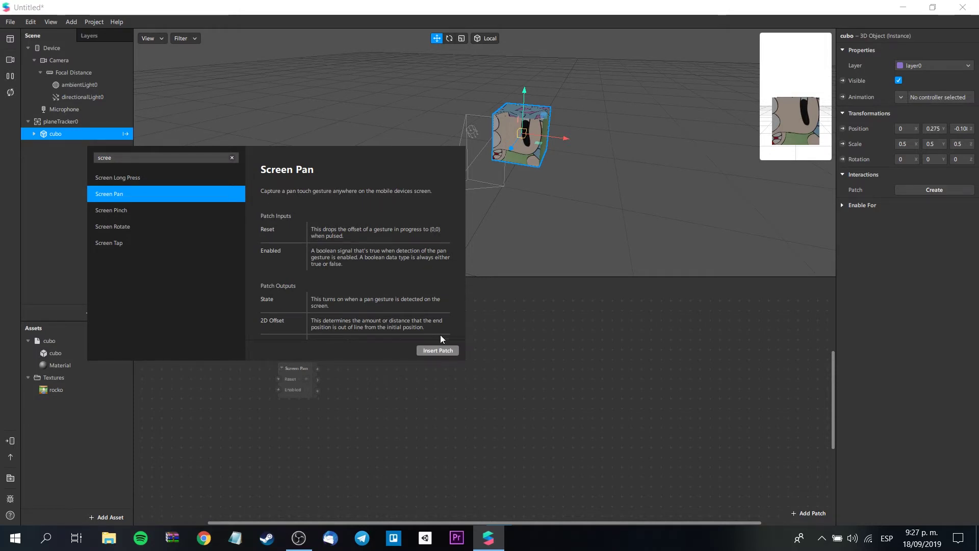
pyautogui.click(442, 351)
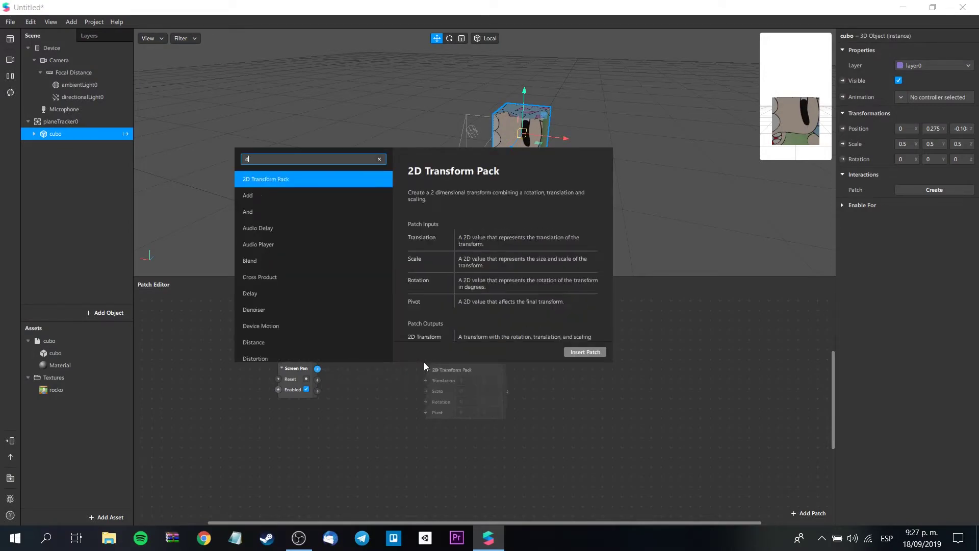
pyautogui.write('div')
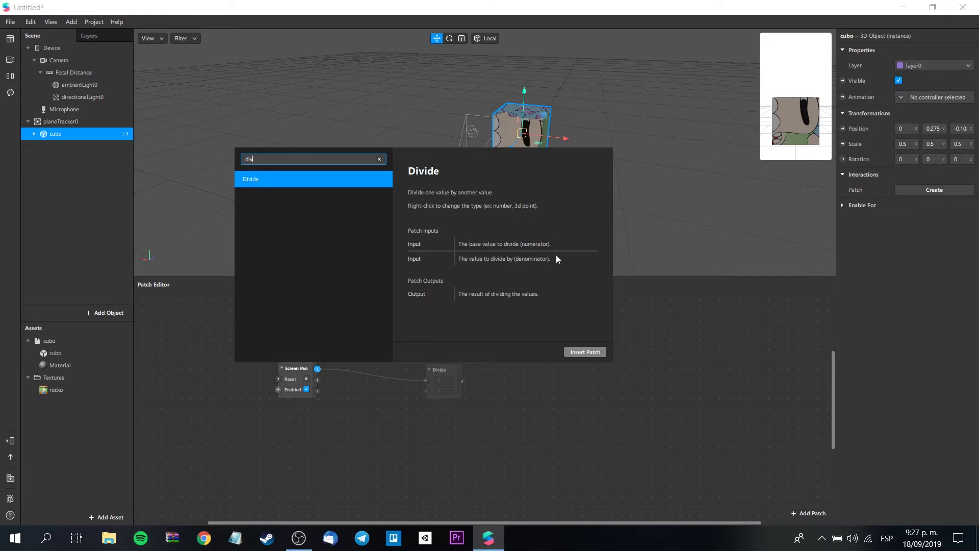
# Step: Insert a Divide patch and an Unpack patch into the graph
pyautogui.click(582, 350)
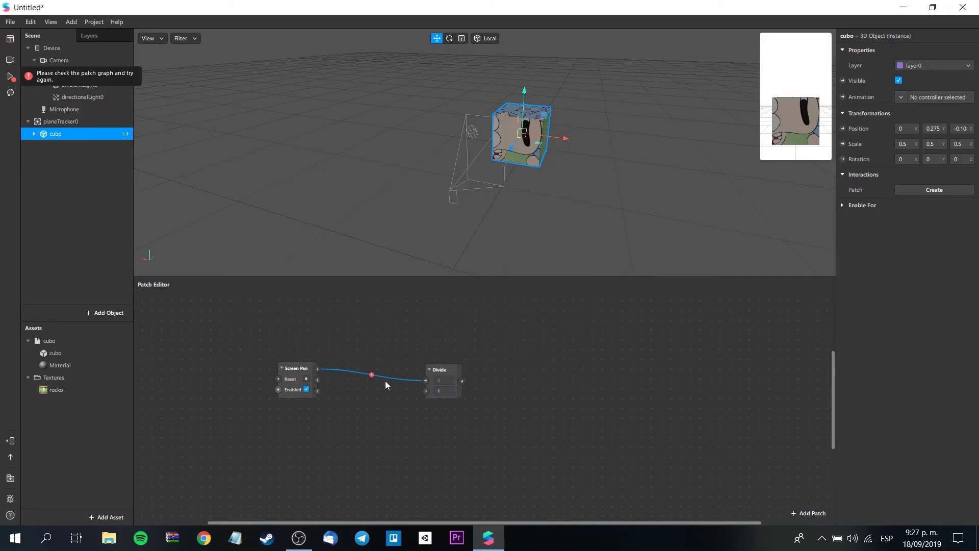
pyautogui.moveTo(386, 379)
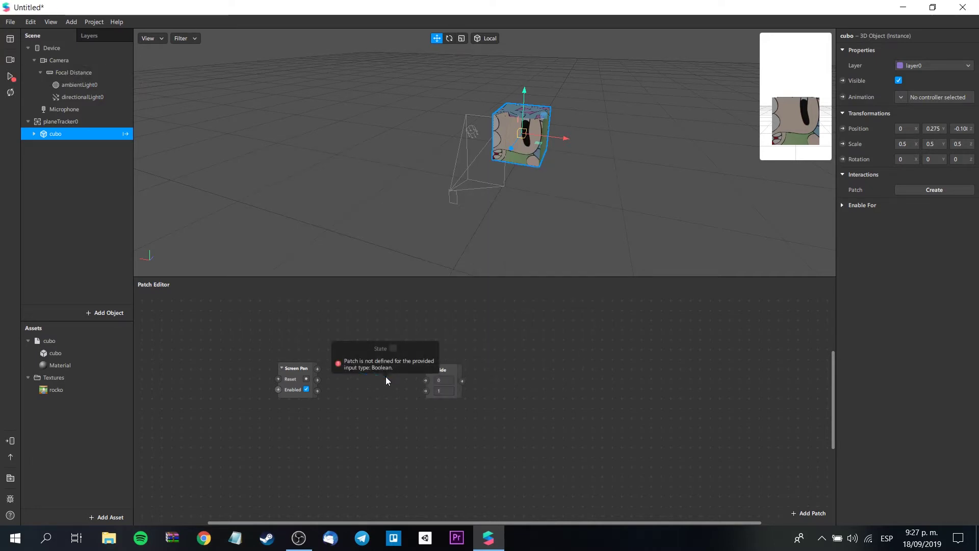
pyautogui.doubleClick(568, 360)
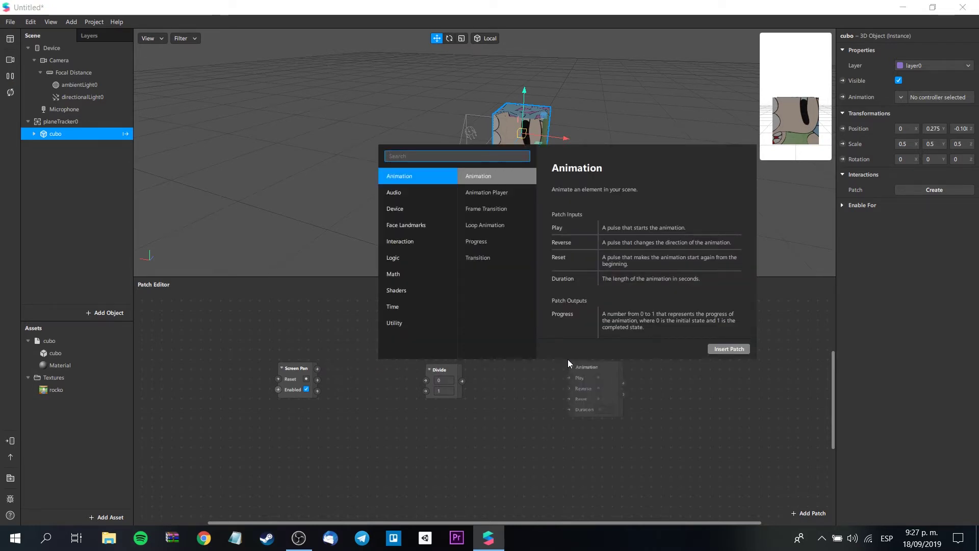
pyautogui.write('un')
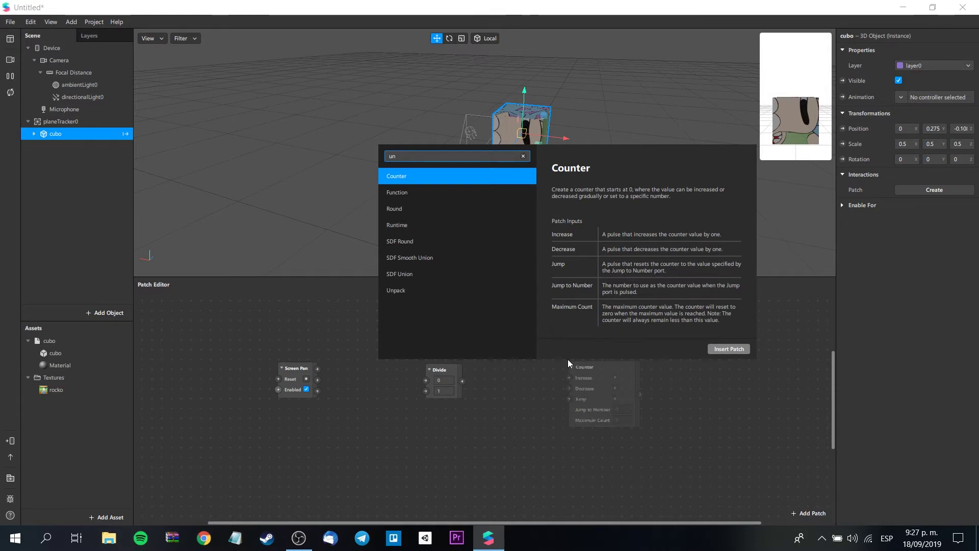
pyautogui.write('p')
pyautogui.click(732, 348)
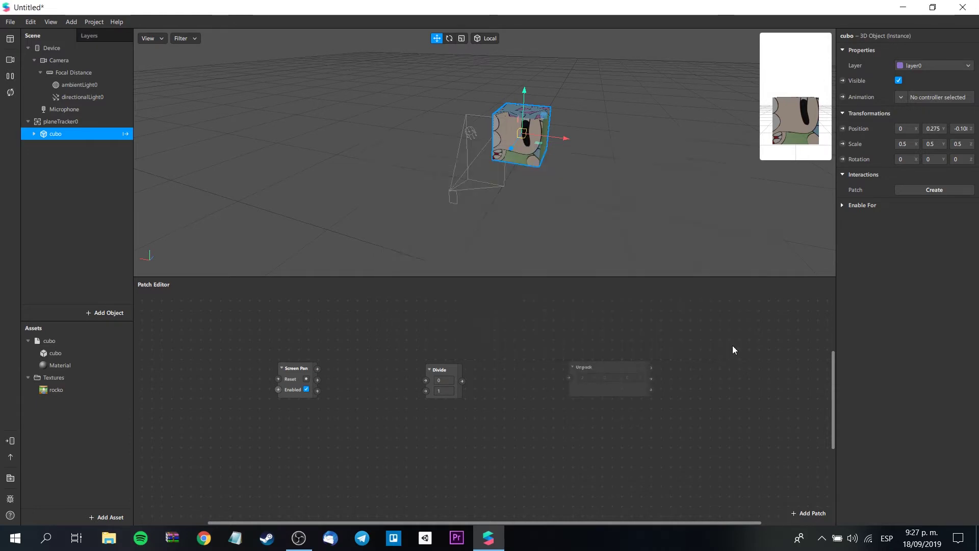
# Step: Line up Divide and Unpack beside Screen Pan and set Unpack to Vector 2
pyautogui.moveTo(608, 363); pyautogui.dragTo(564, 363)
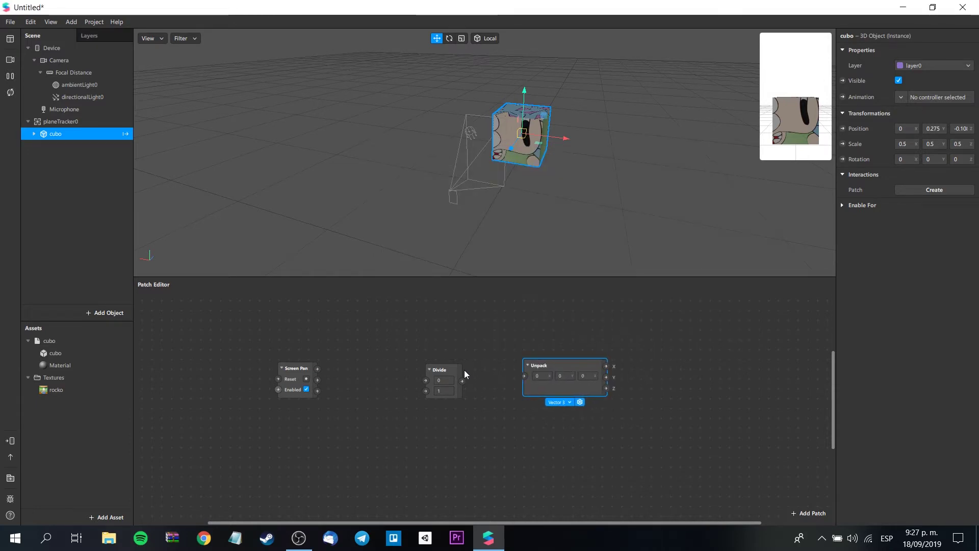
pyautogui.moveTo(443, 371); pyautogui.dragTo(396, 359)
pyautogui.moveTo(572, 365); pyautogui.dragTo(521, 347)
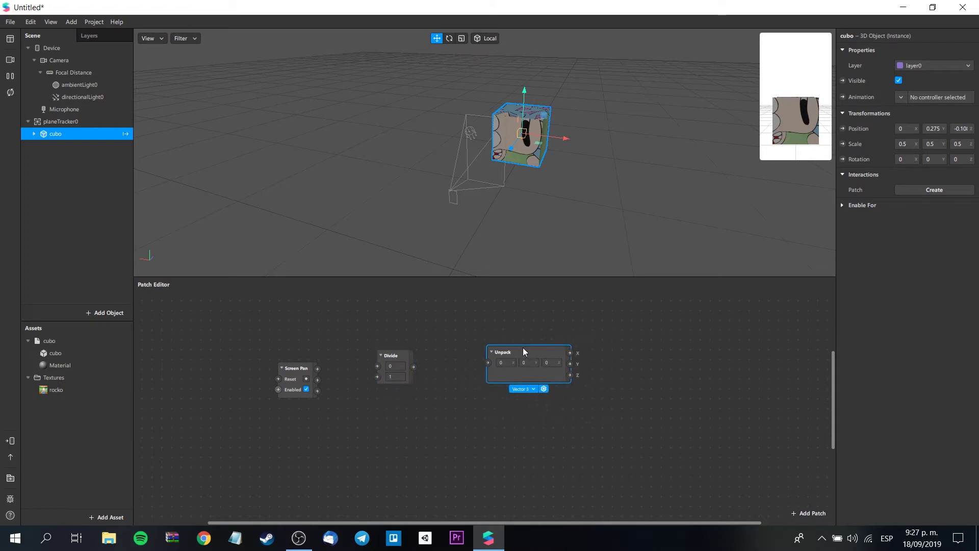
pyautogui.click(521, 384)
pyautogui.click(530, 399)
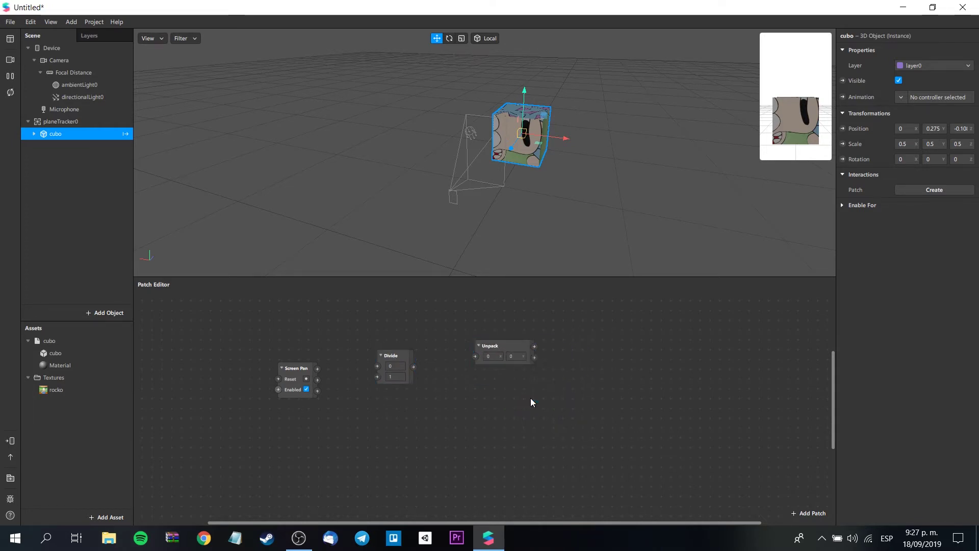
pyautogui.moveTo(513, 346); pyautogui.dragTo(511, 355)
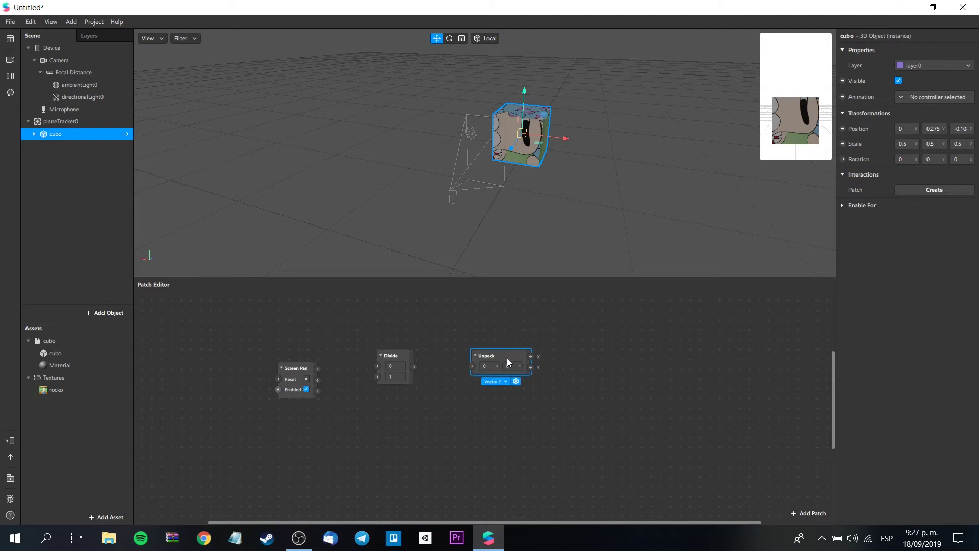
pyautogui.click(591, 359)
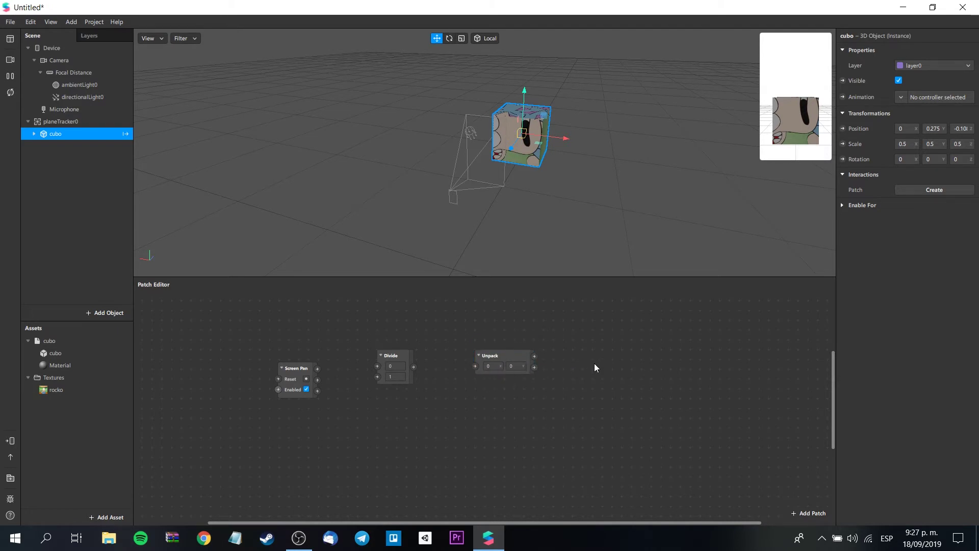
pyautogui.doubleClick(595, 364)
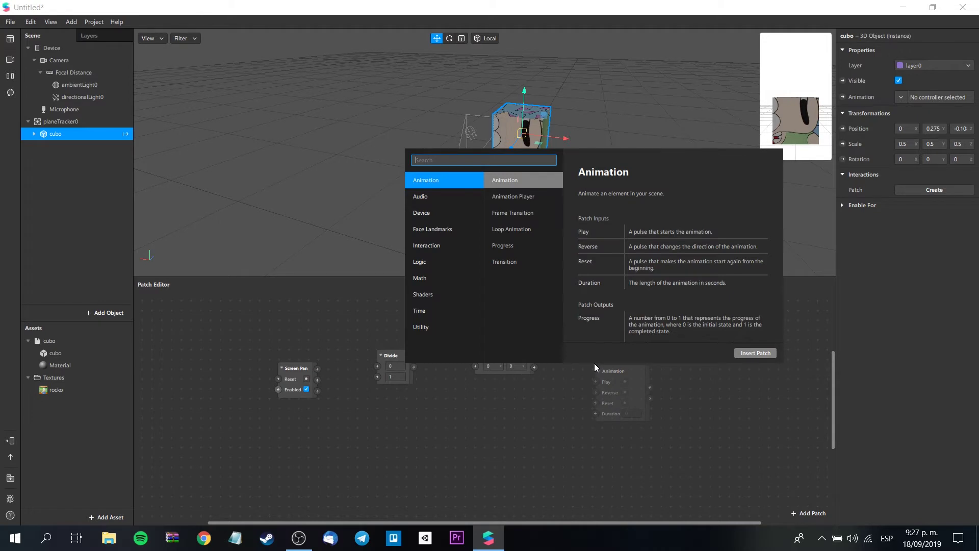
# Step: Add a Pack patch, wire Screen Pan's 2D Offset into Divide and Unpack's x into Pack
pyautogui.write('pac')
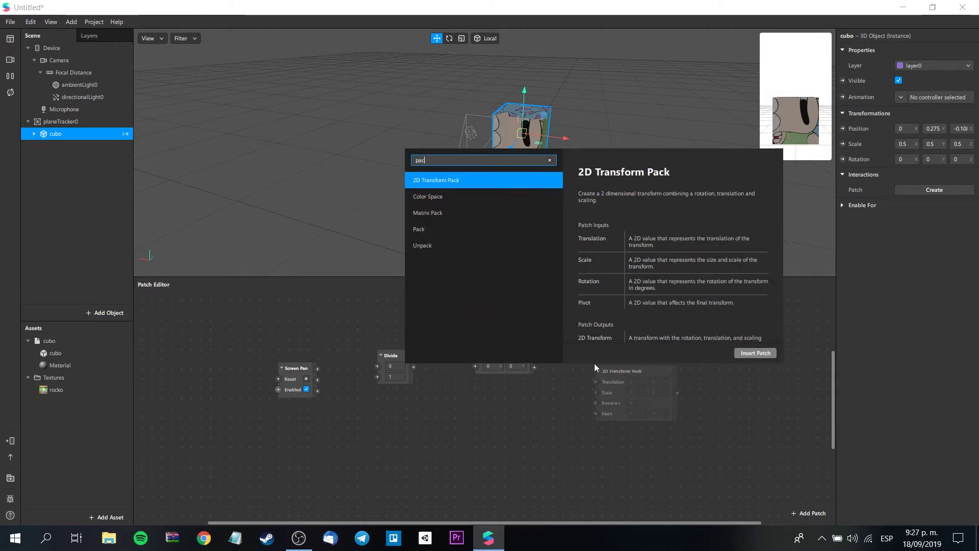
pyautogui.click(534, 231)
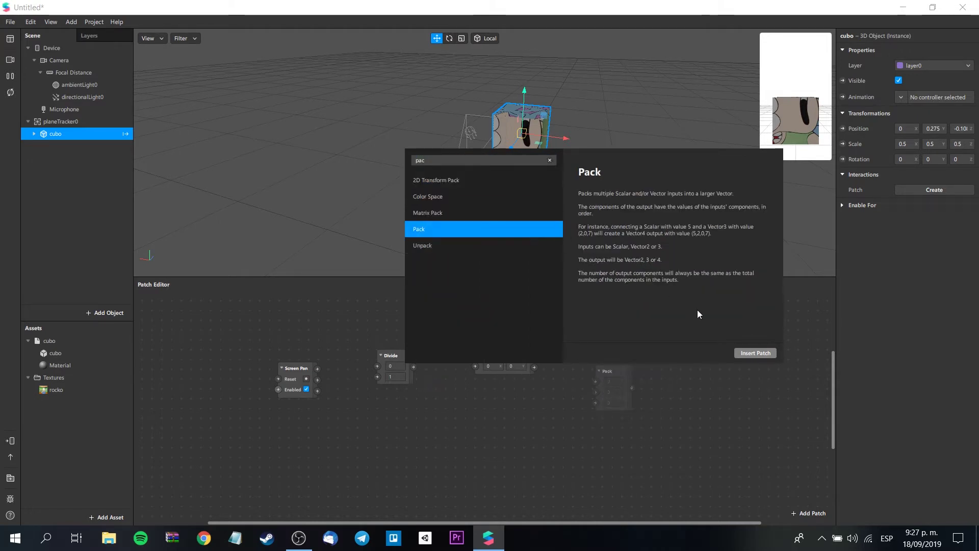
pyautogui.click(754, 353)
pyautogui.moveTo(619, 372); pyautogui.dragTo(602, 340)
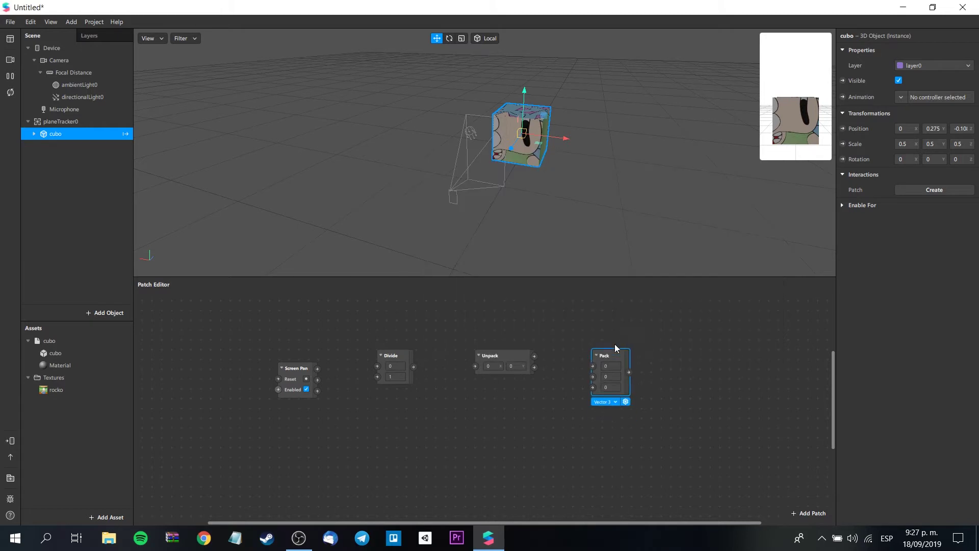
pyautogui.click(690, 352)
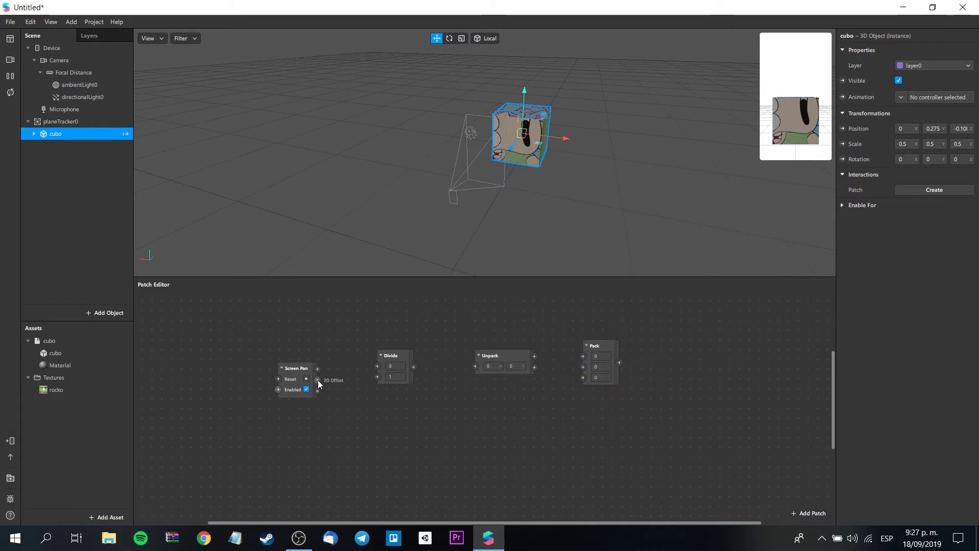
pyautogui.moveTo(317, 380)
pyautogui.mouseDown()
pyautogui.moveTo(365, 365)
pyautogui.moveTo(477, 365)
pyautogui.mouseUp()
pyautogui.moveTo(536, 357)
pyautogui.mouseDown()
pyautogui.moveTo(559, 358)
pyautogui.moveTo(583, 377)
pyautogui.mouseUp()
# Step: Set the Divide patch's divisor to 700
pyautogui.click(405, 378)
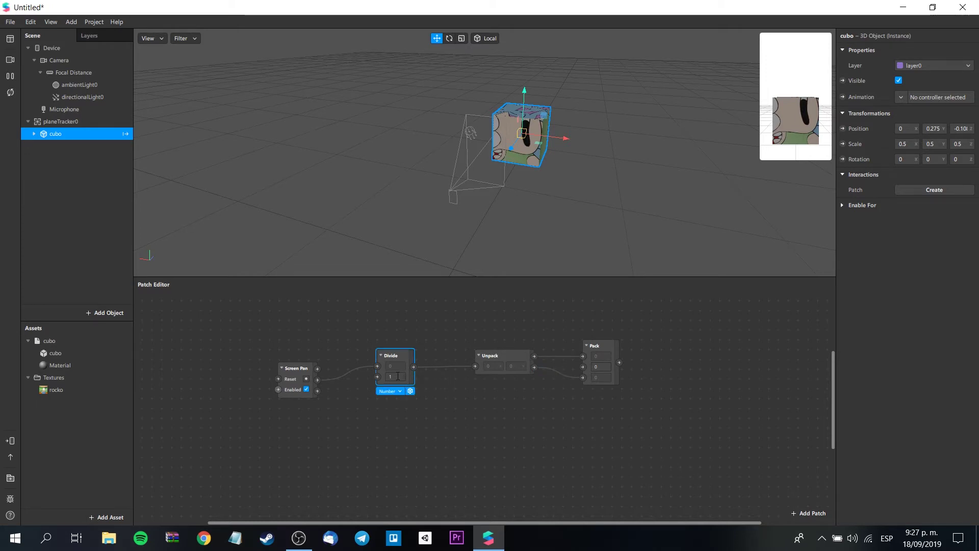
pyautogui.click(390, 376)
pyautogui.write('600')
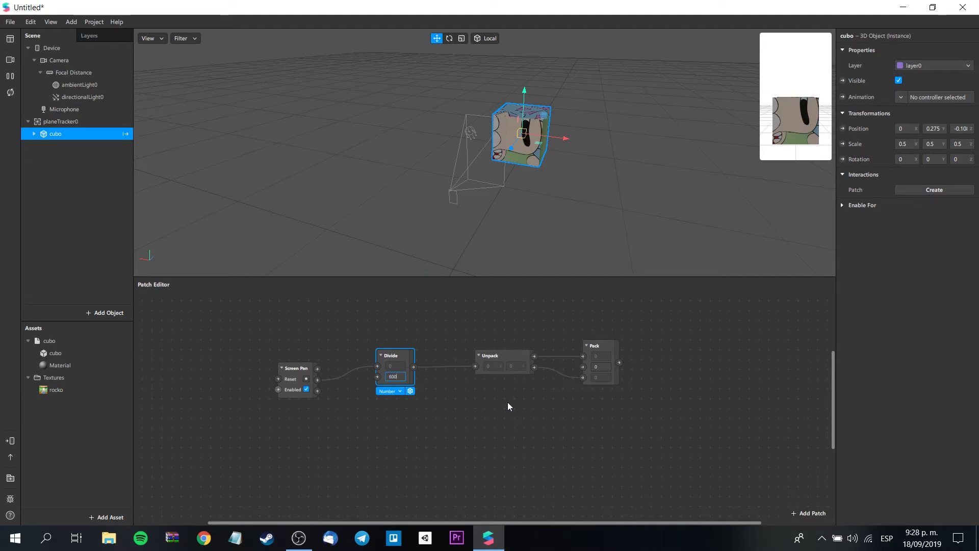
pyautogui.press('Return')
pyautogui.write('700')
pyautogui.click(678, 351)
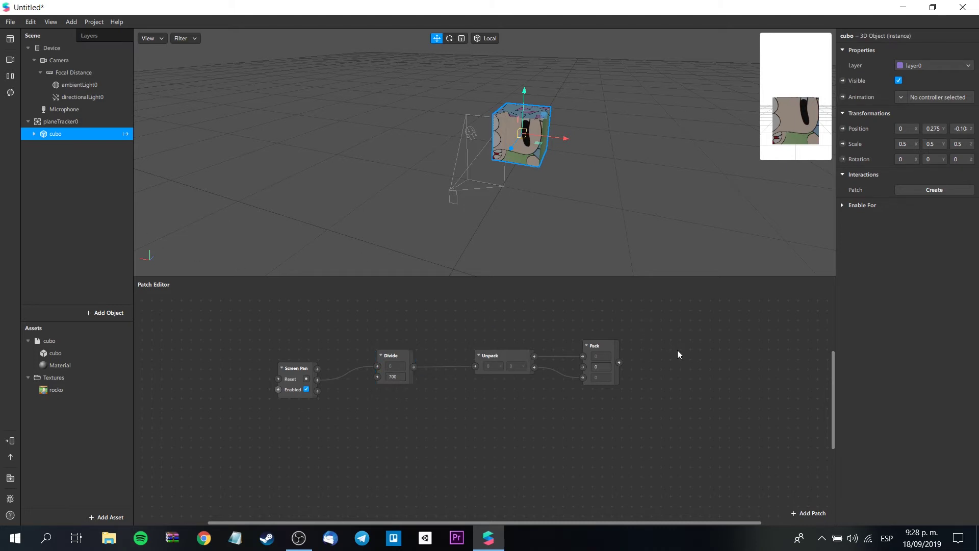
# Step: Add the cubo's 3D Position patch and connect Pack's output to it
pyautogui.click(843, 129)
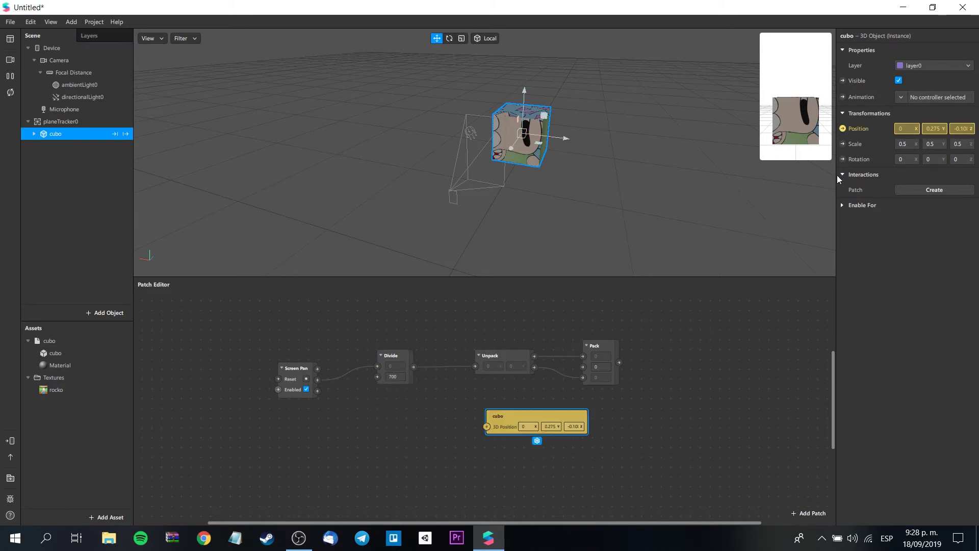
pyautogui.moveTo(512, 415); pyautogui.dragTo(733, 348)
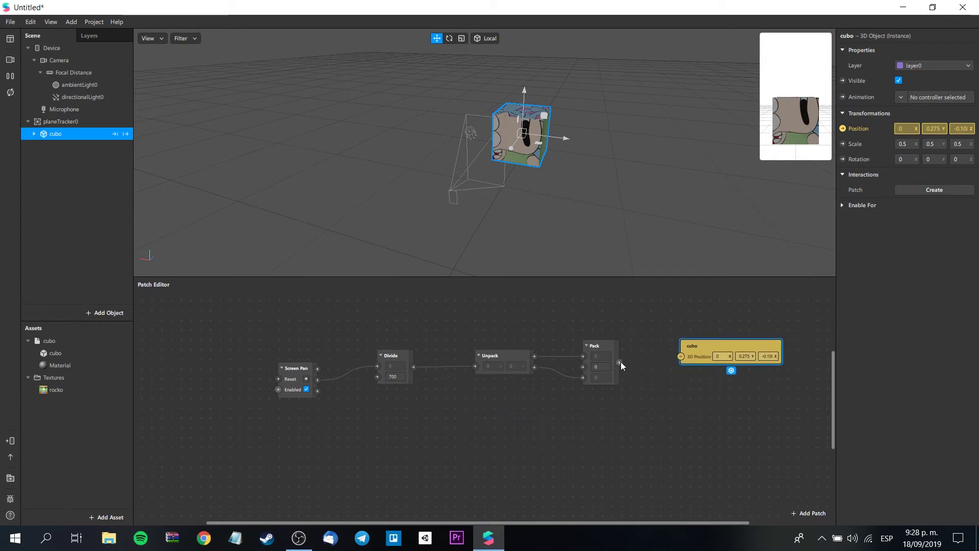
pyautogui.moveTo(620, 362); pyautogui.dragTo(682, 357)
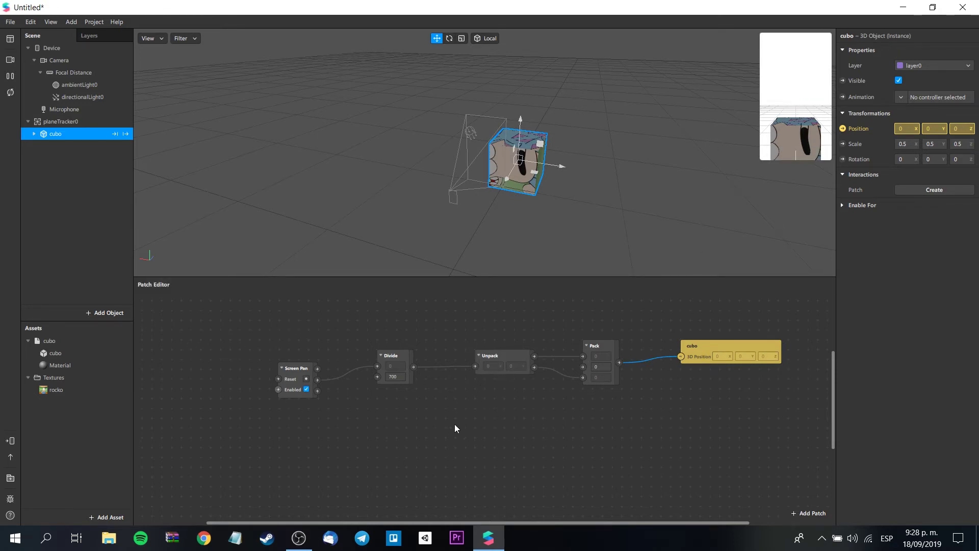
# Step: Test the pan-driven cube in the simulator preview, then send it to Instagram Camera
pyautogui.click(823, 39)
pyautogui.click(795, 116)
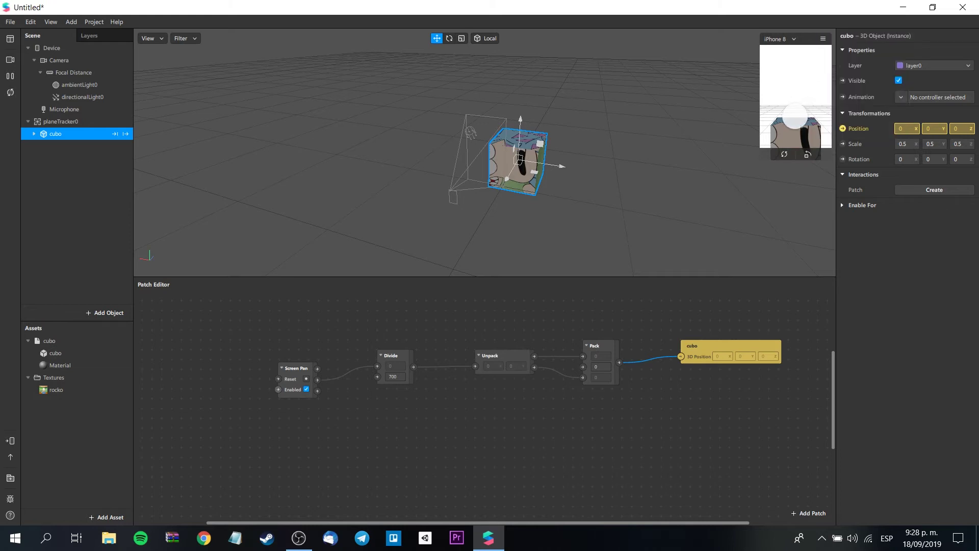
pyautogui.moveTo(795, 117); pyautogui.dragTo(803, 107)
pyautogui.moveTo(760, 160); pyautogui.dragTo(600, 321)
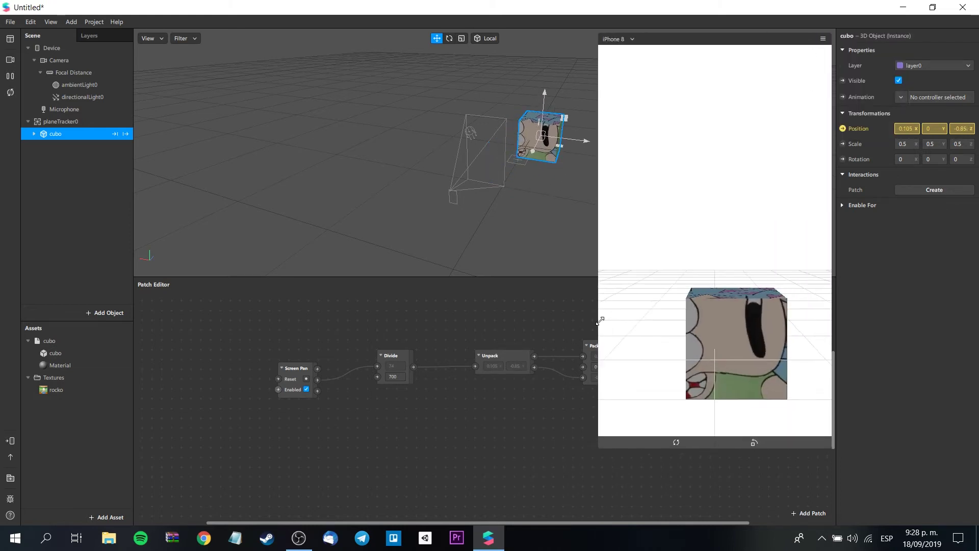
pyautogui.moveTo(721, 252)
pyautogui.mouseDown()
pyautogui.moveTo(765, 47)
pyautogui.moveTo(744, 123)
pyautogui.moveTo(751, 109)
pyautogui.mouseUp()
pyautogui.moveTo(594, 450); pyautogui.dragTo(734, 287)
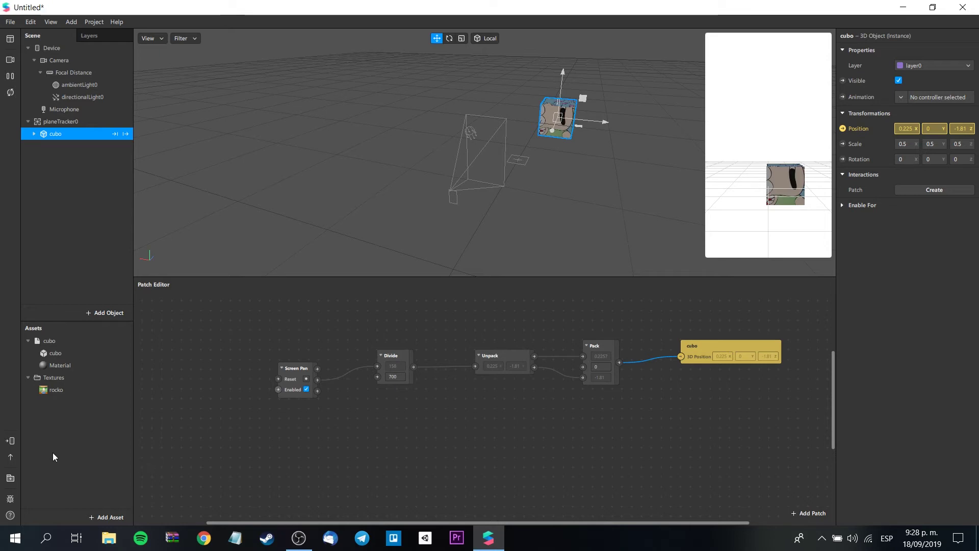
pyautogui.click(11, 441)
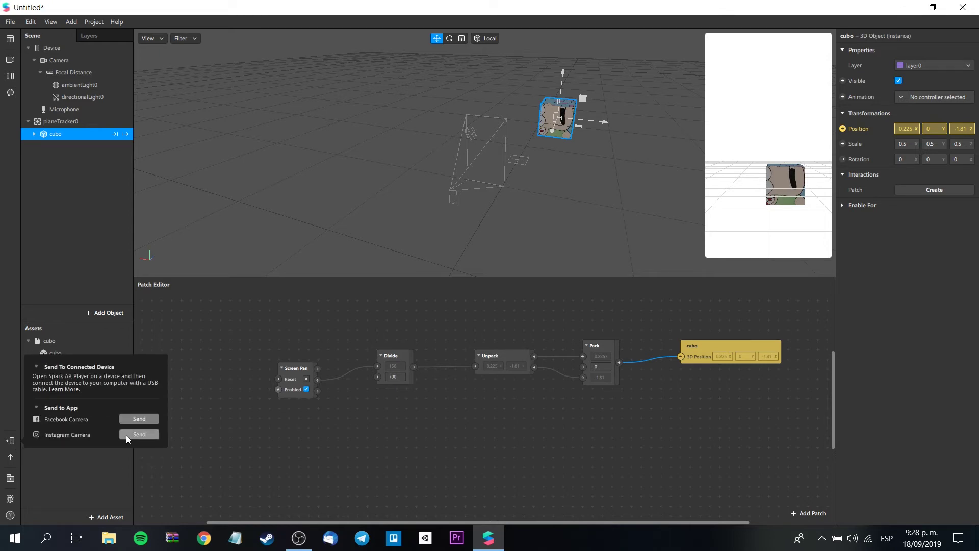
pyautogui.click(127, 435)
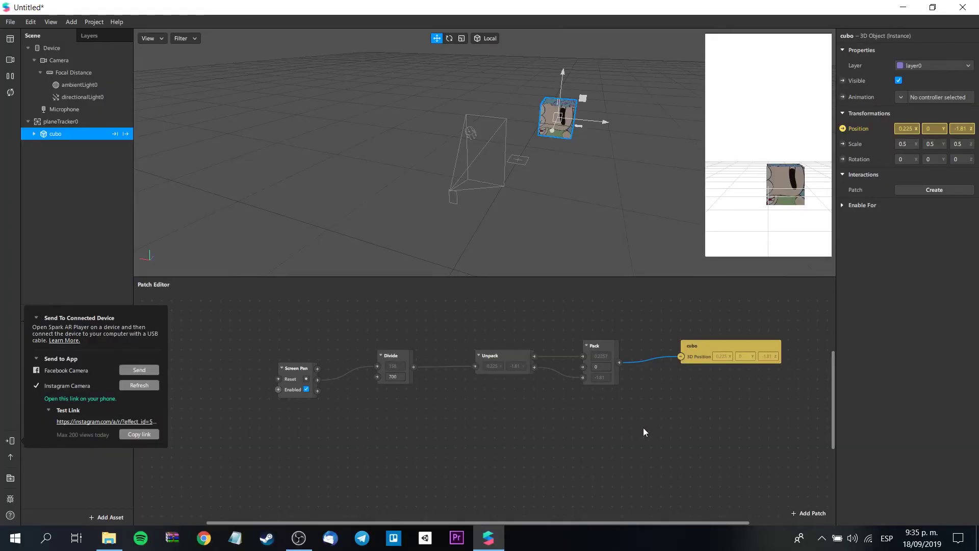
# Step: Close the Send To Connected Device popup after testing the textured cube on the phone
pyautogui.click(643, 429)
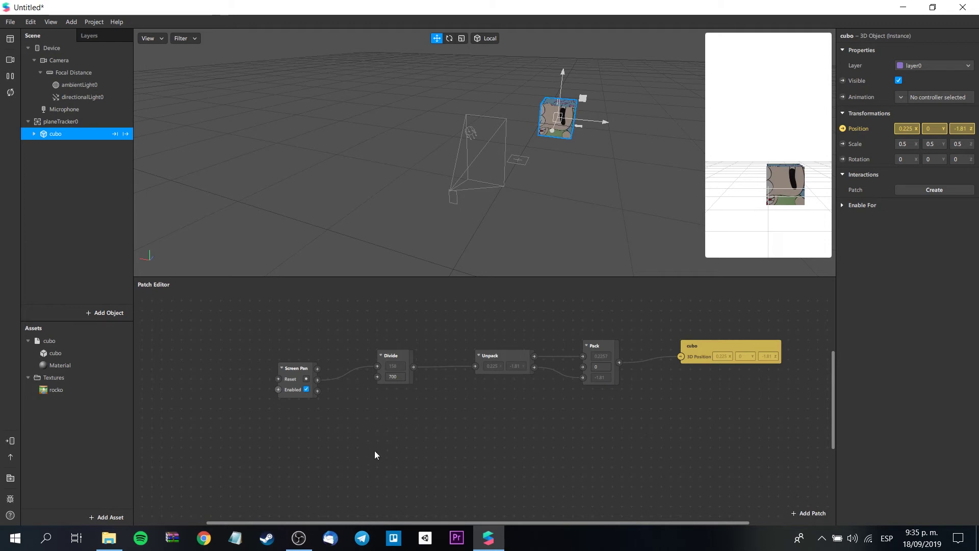
# Step: Add a Screen Rotate patch below the Screen Pan graph
pyautogui.scroll(-1, 325, 470)
pyautogui.doubleClick(324, 470)
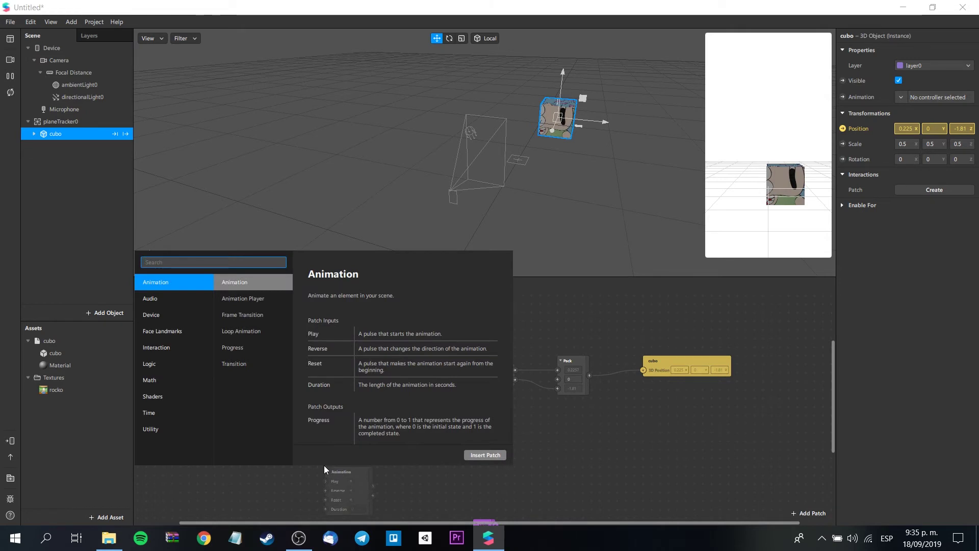
pyautogui.write('scree')
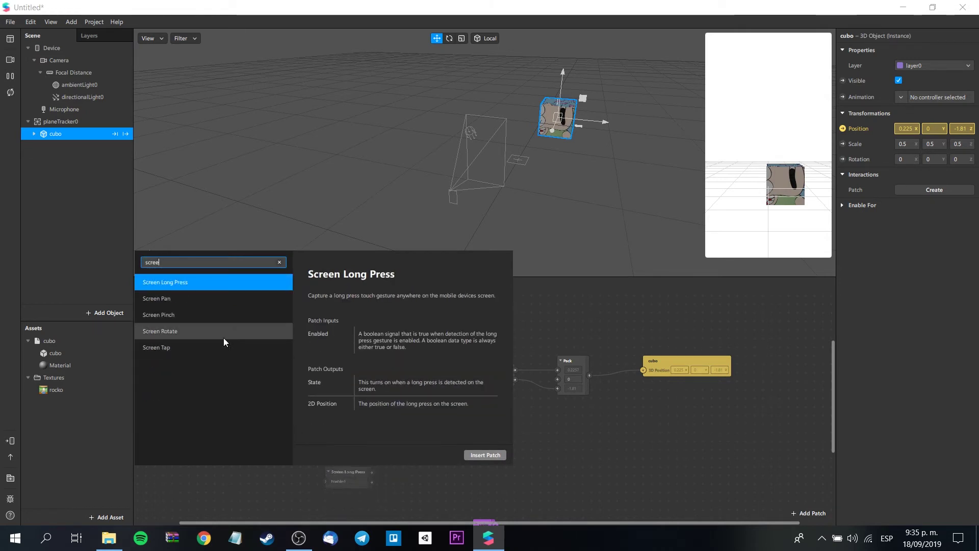
pyautogui.click(226, 338)
pyautogui.click(480, 456)
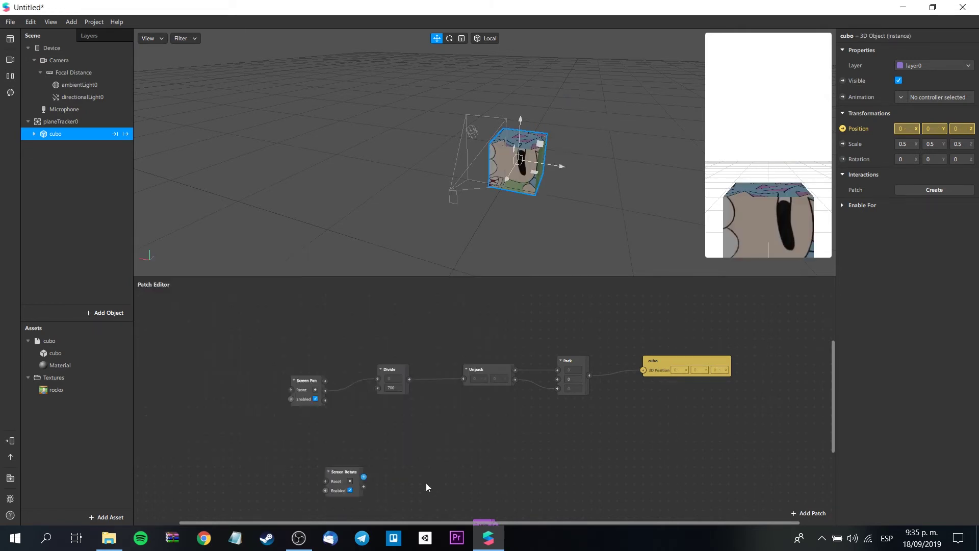
# Step: Add a Multiply patch and delete its automatic wire from Screen Rotate
pyautogui.scroll(2, 402, 493)
pyautogui.scroll(1, 402, 493)
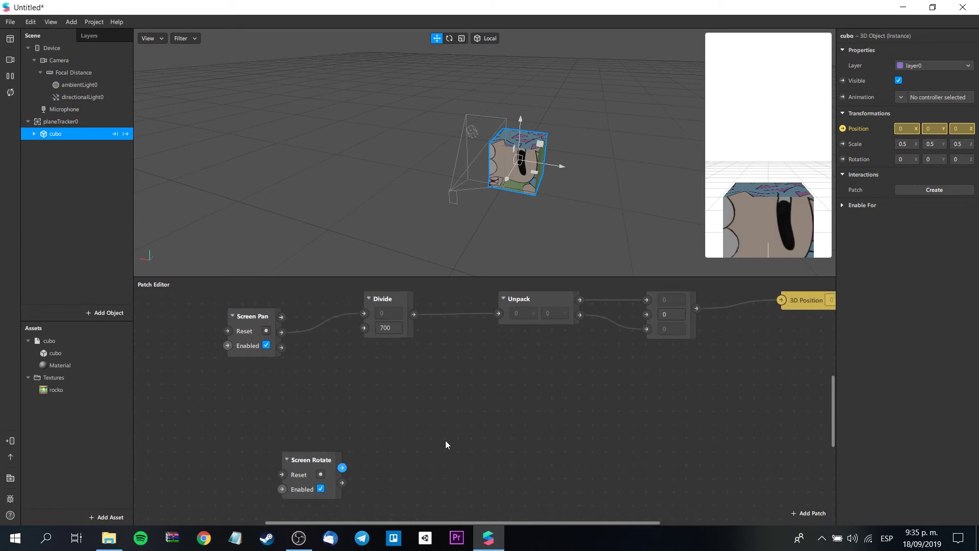
pyautogui.doubleClick(457, 431)
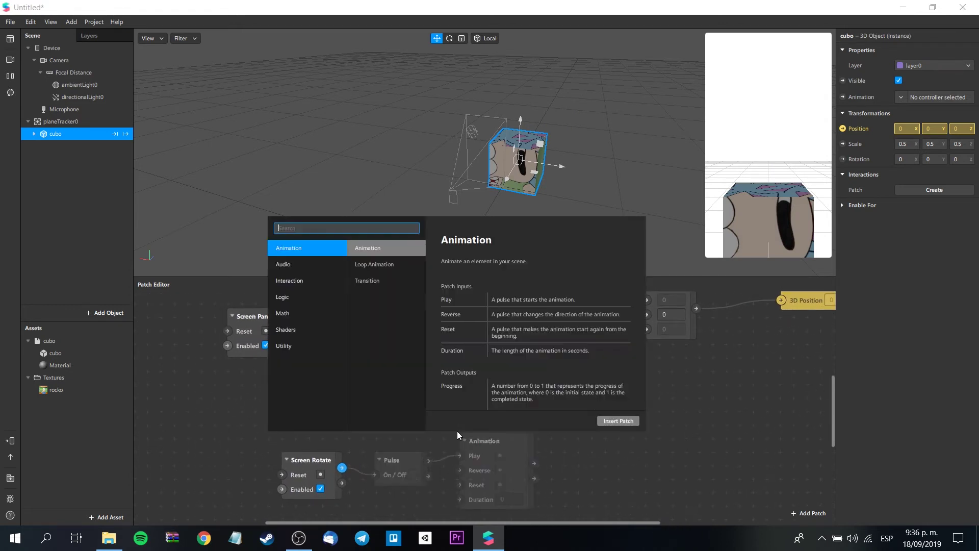
pyautogui.write('mult')
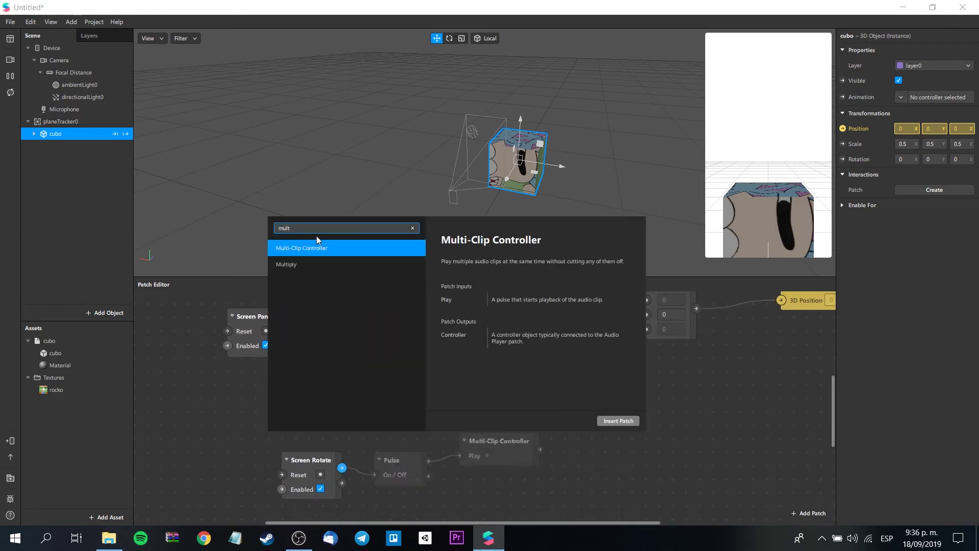
pyautogui.click(313, 266)
pyautogui.click(632, 421)
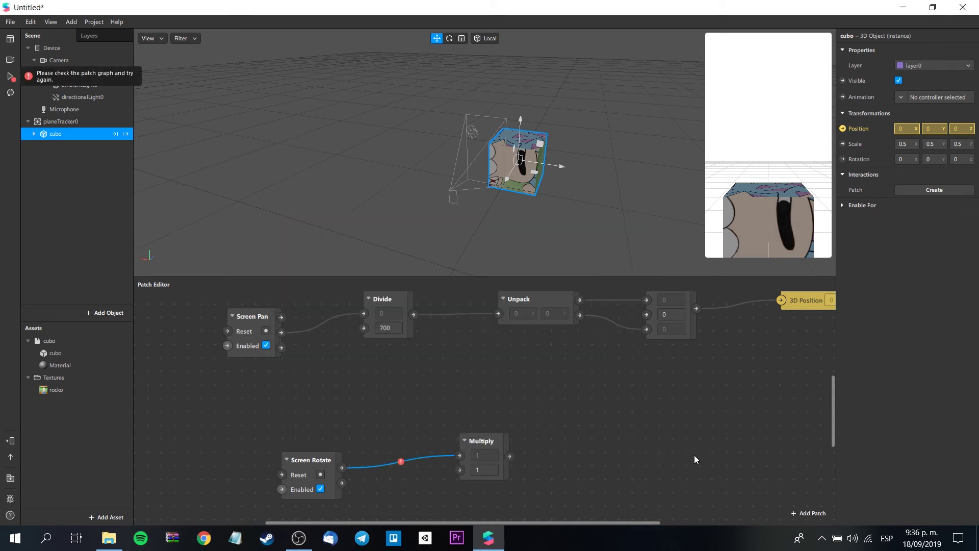
pyautogui.press('Delete')
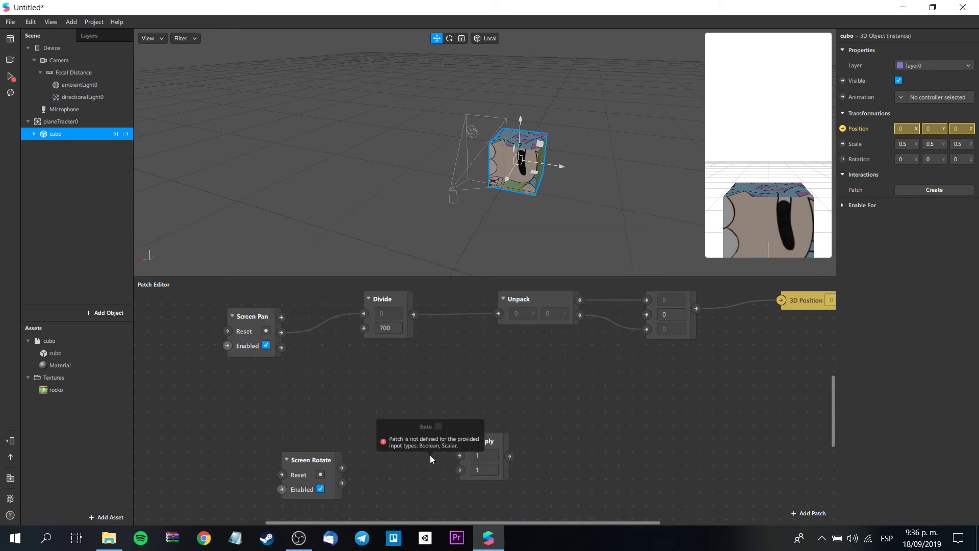
# Step: Insert a Pack patch and place it to the right of Multiply
pyautogui.doubleClick(589, 449)
pyautogui.write('pack')
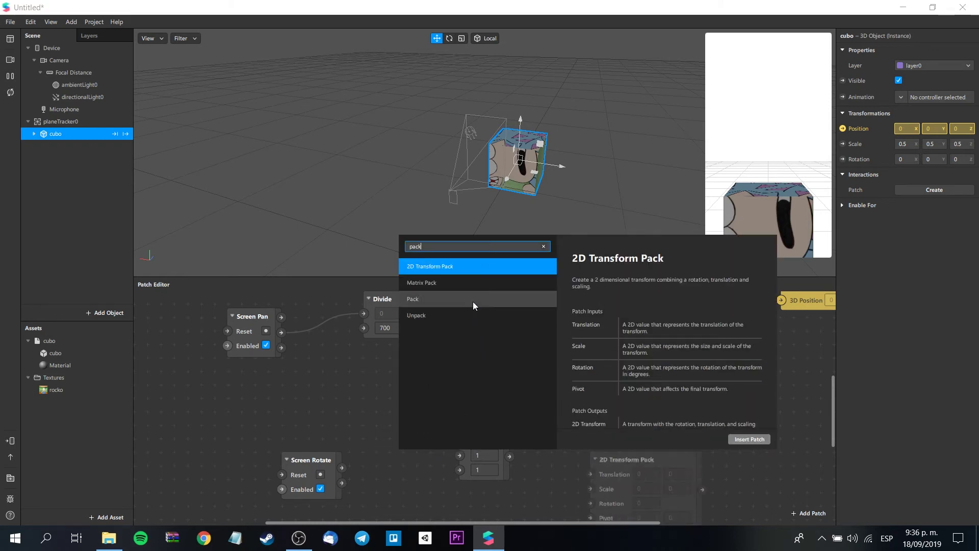
pyautogui.click(473, 300)
pyautogui.click(750, 440)
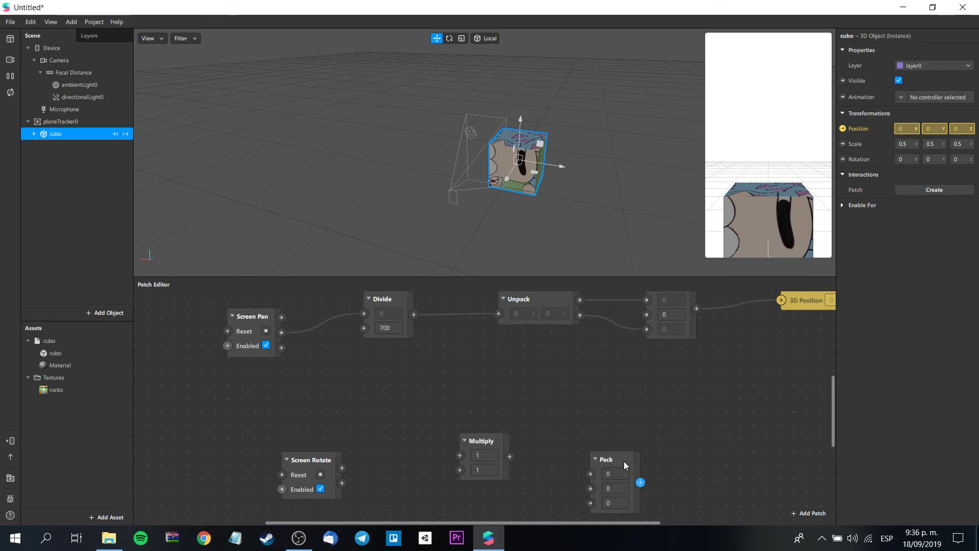
pyautogui.moveTo(613, 460); pyautogui.dragTo(576, 433)
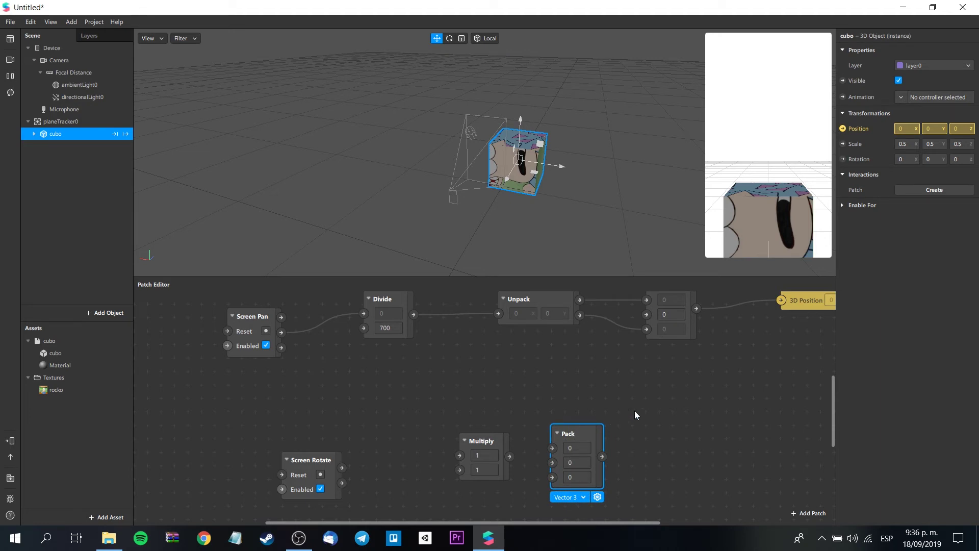
# Step: Create cubo's 3D Rotation patch right of Pack and reposition Screen Rotate
pyautogui.click(843, 160)
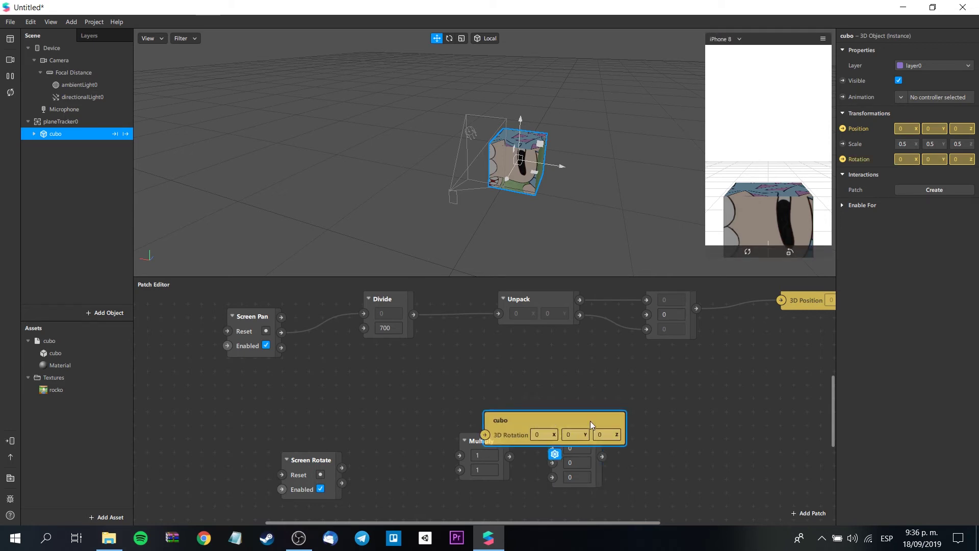
pyautogui.moveTo(590, 421); pyautogui.dragTo(754, 436)
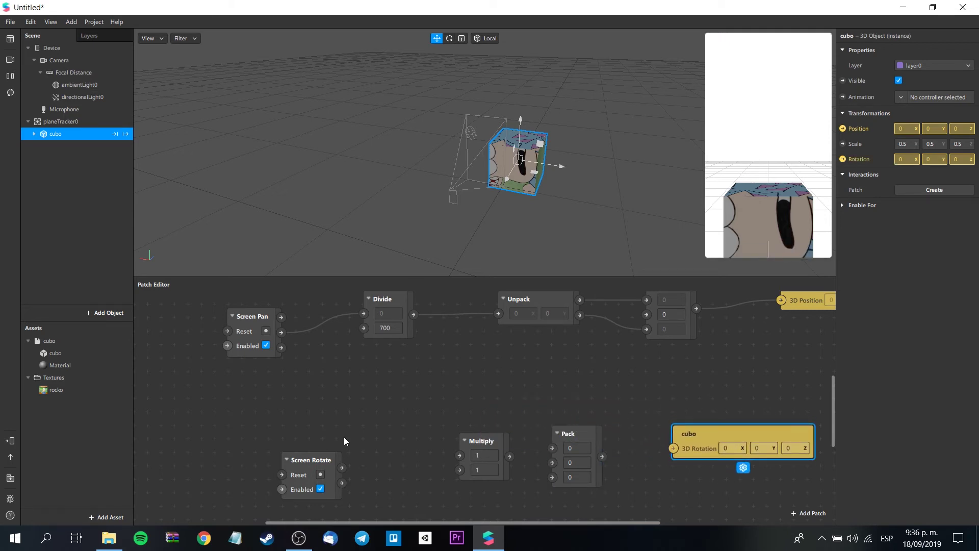
pyautogui.moveTo(319, 463)
pyautogui.mouseDown()
pyautogui.moveTo(292, 436)
pyautogui.moveTo(457, 460)
pyautogui.mouseUp()
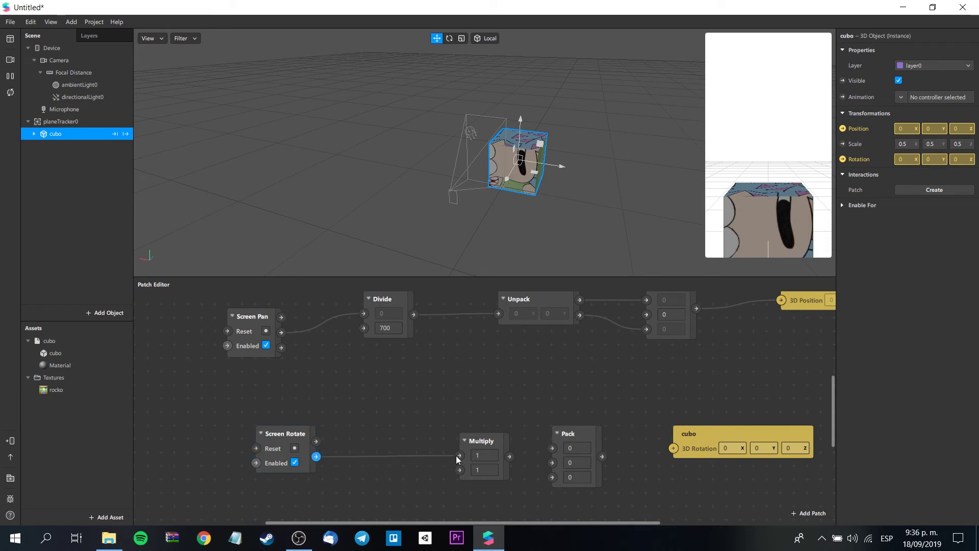
# Step: Wire Screen Rotate through Multiply into Pack's third input and cubo's 3D Rotation, and enable Simulate Touch
pyautogui.click(594, 431)
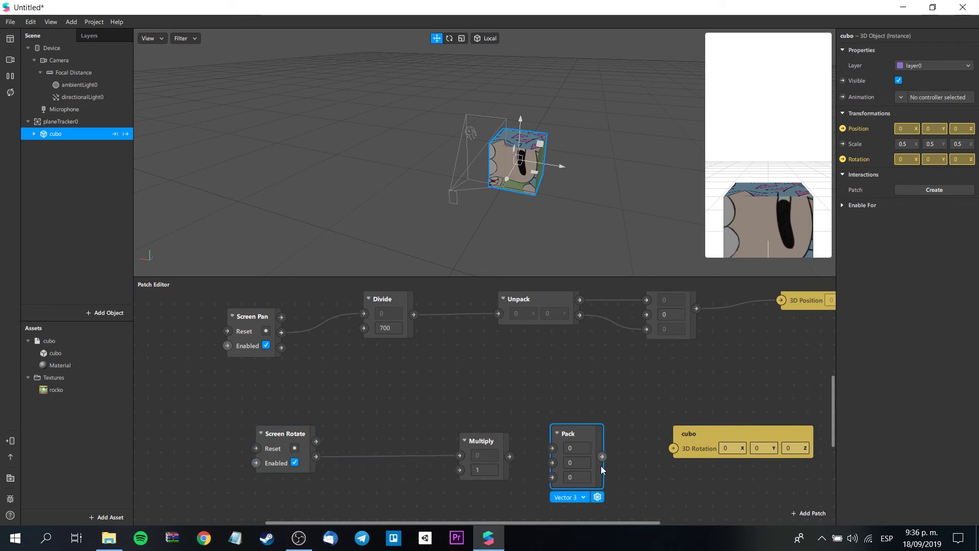
pyautogui.moveTo(509, 456); pyautogui.dragTo(552, 477)
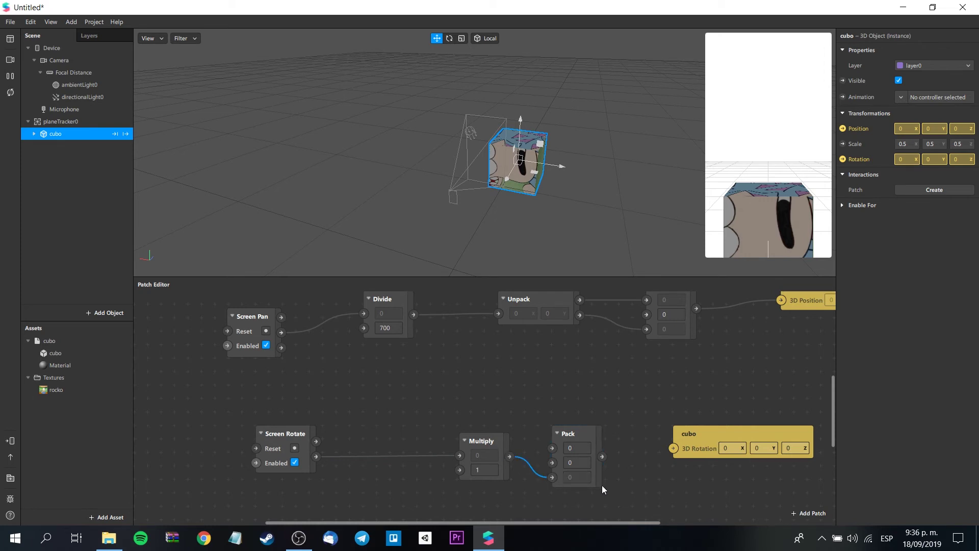
pyautogui.moveTo(602, 456); pyautogui.dragTo(673, 448)
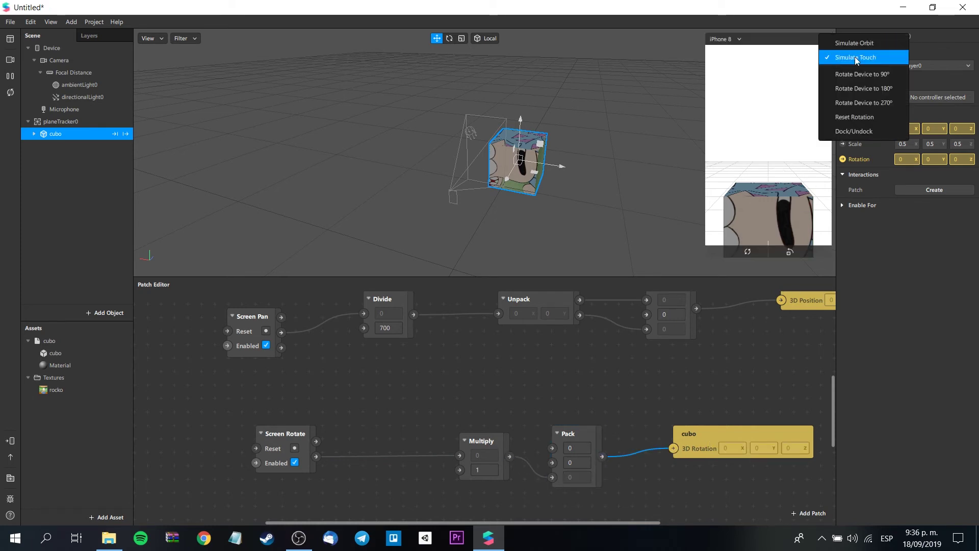
pyautogui.moveTo(764, 227); pyautogui.dragTo(760, 184)
pyautogui.click(10, 441)
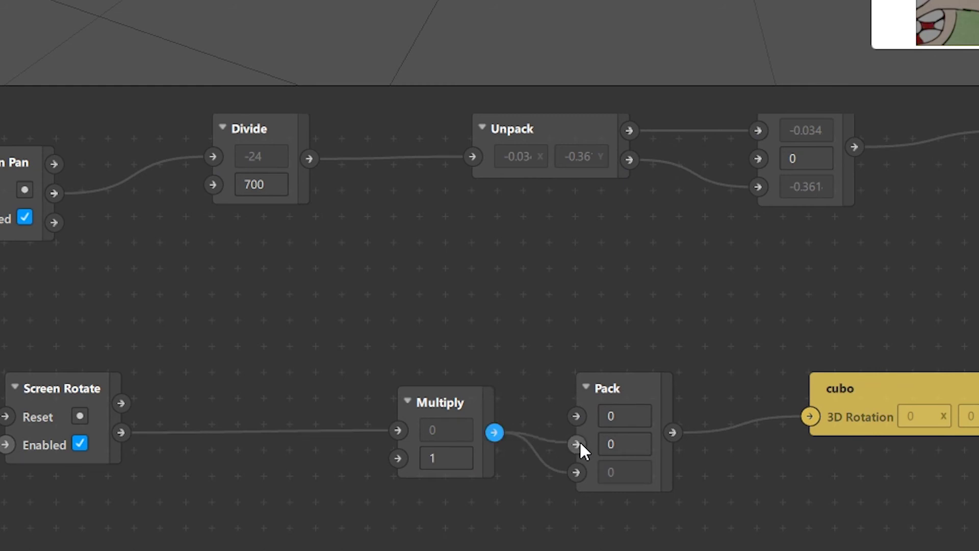
# Step: Connect Multiply's output to Pack's remaining inputs so all rotation axes follow Screen Rotate
pyautogui.moveTo(558, 438)
pyautogui.mouseDown()
pyautogui.moveTo(578, 444)
pyautogui.moveTo(583, 411)
pyautogui.mouseUp()
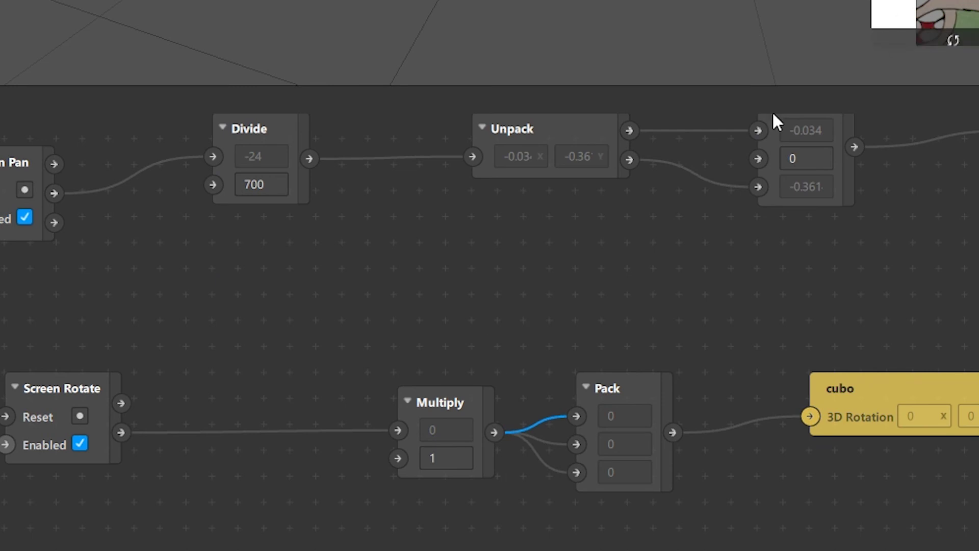